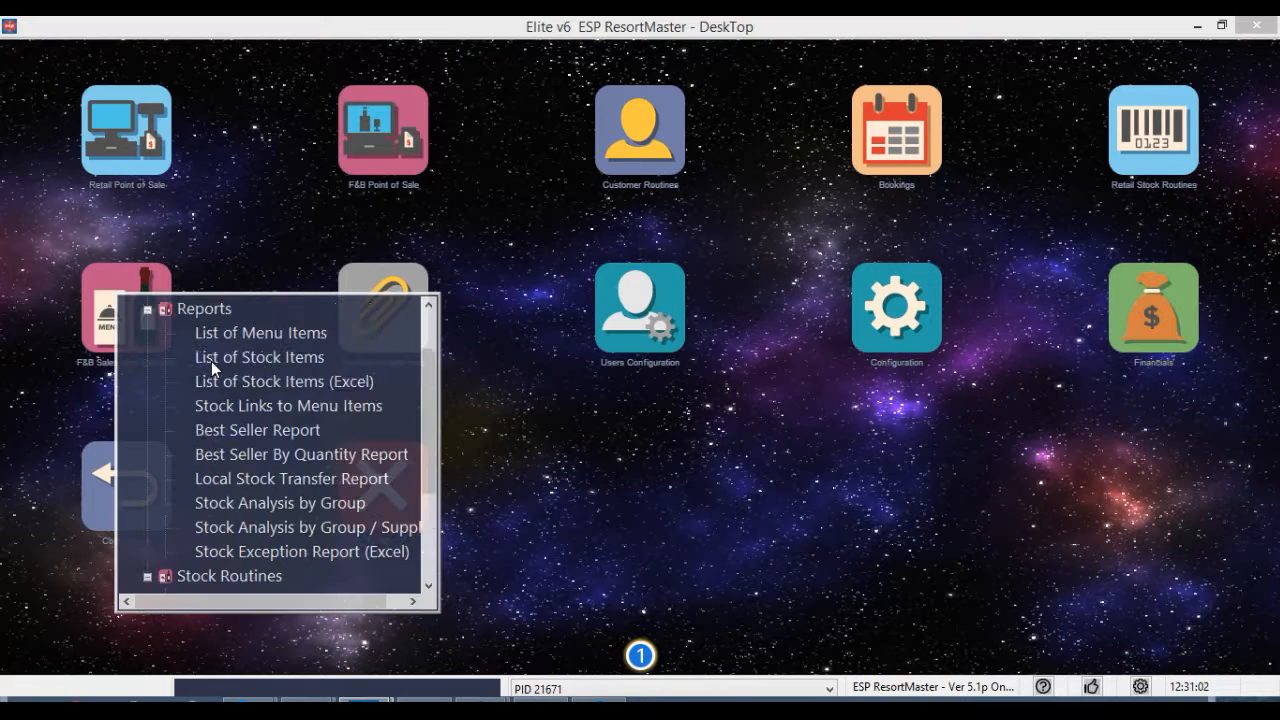
Step: Start a partial stock check for the Main Stock Room, accepting cancellation of any previous stock check figures
scroll(212, 361, "down", 4)
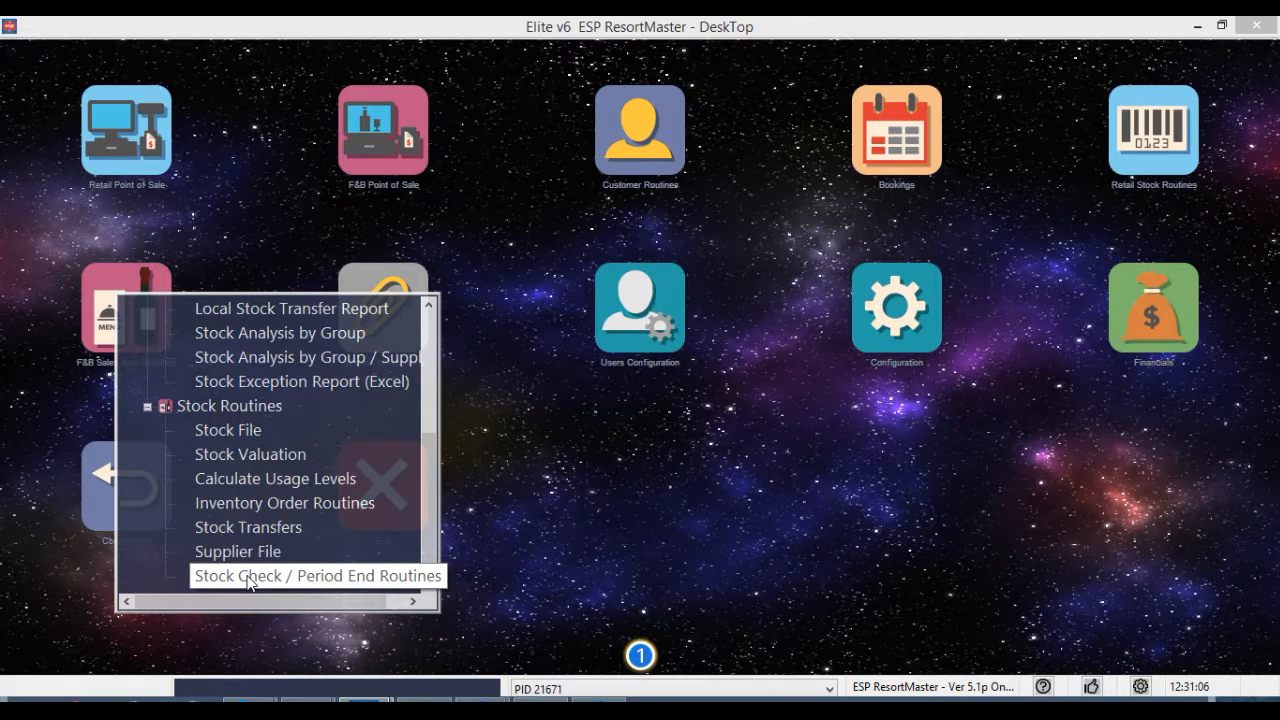
left_click(249, 577)
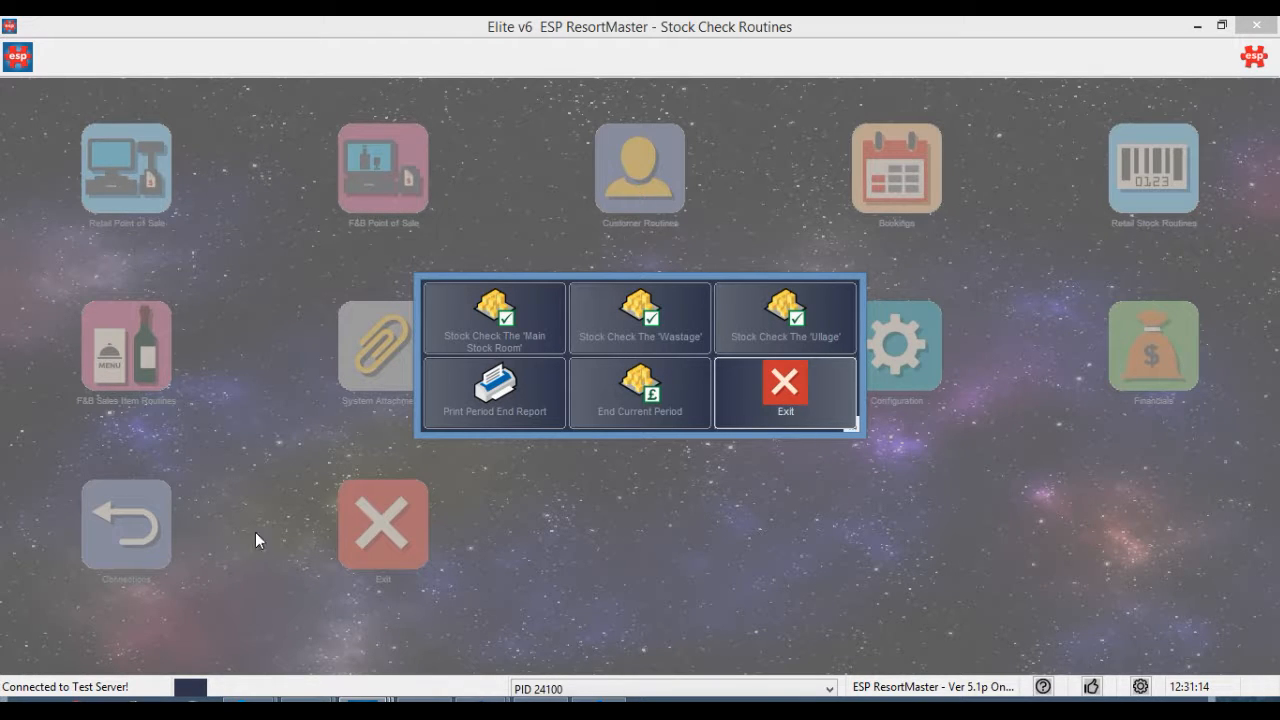
left_click(508, 316)
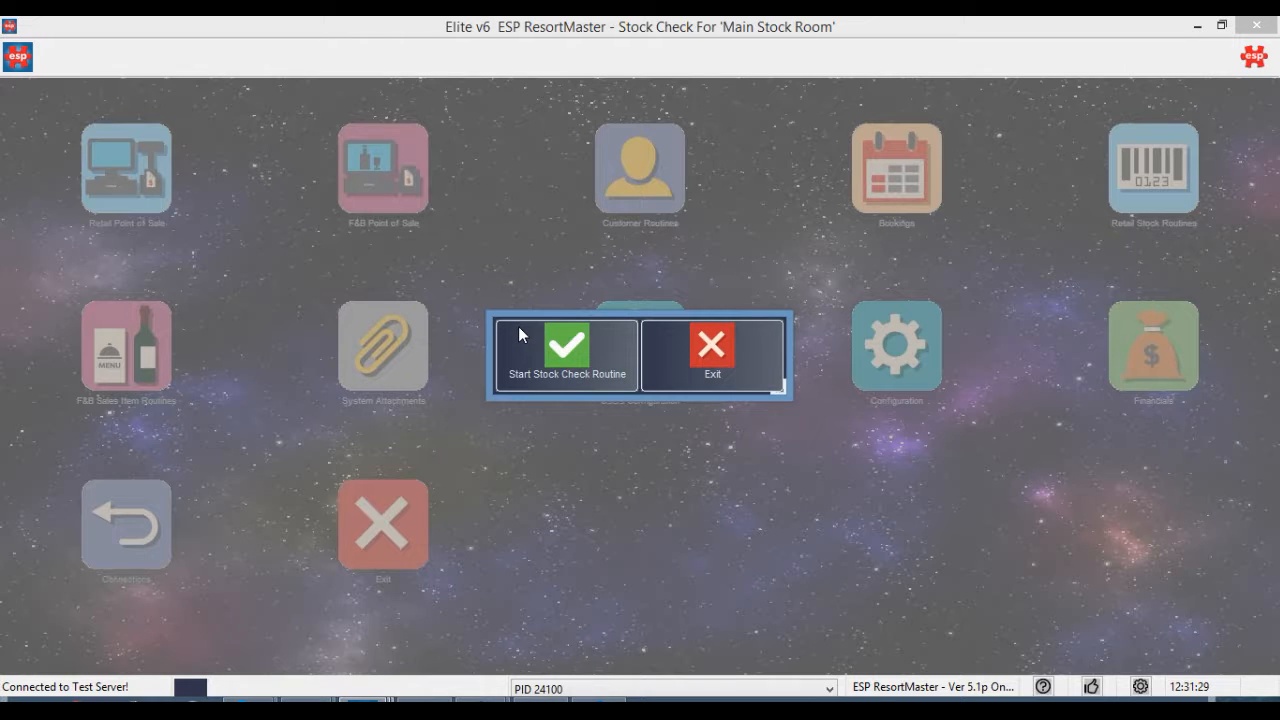
left_click(519, 328)
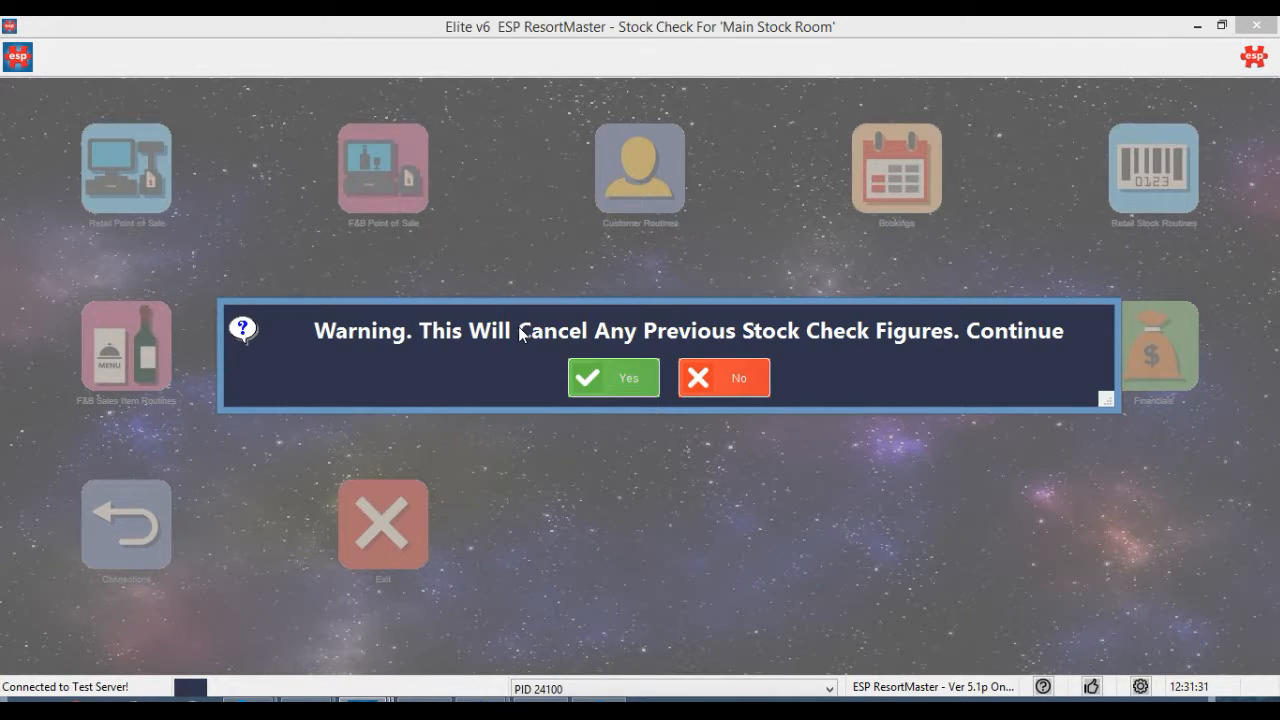
left_click(586, 376)
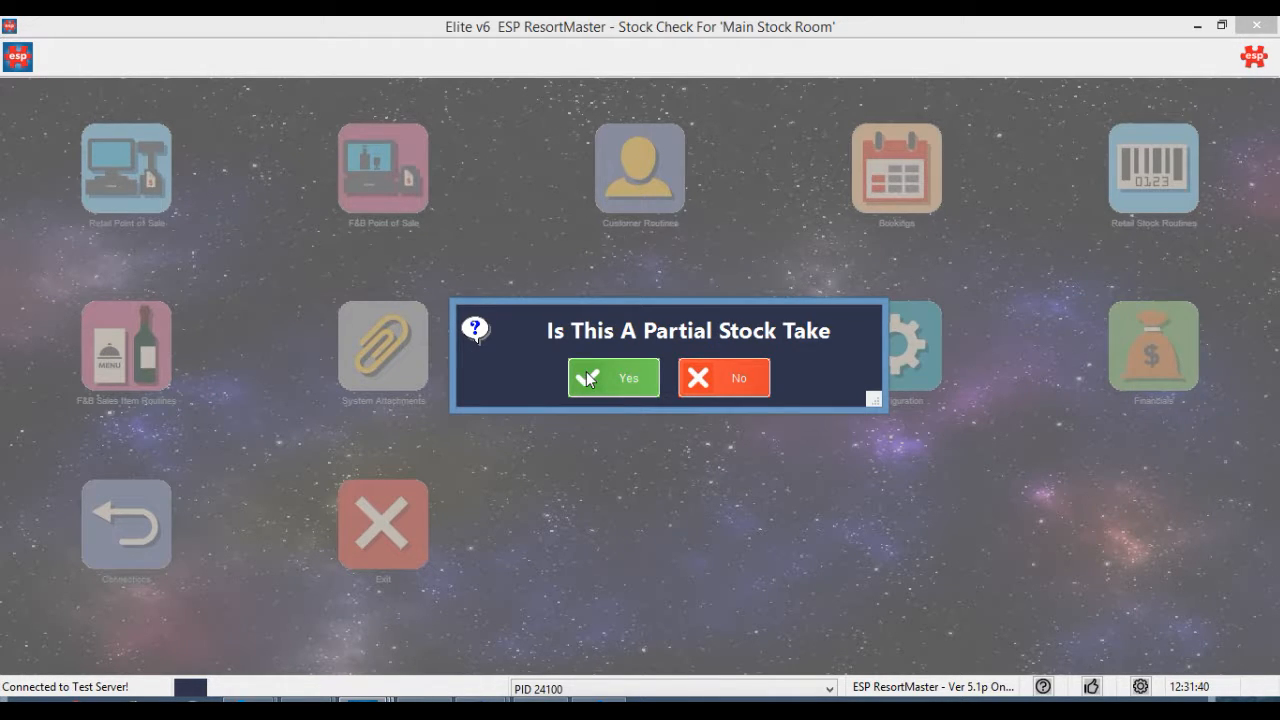
left_click(587, 376)
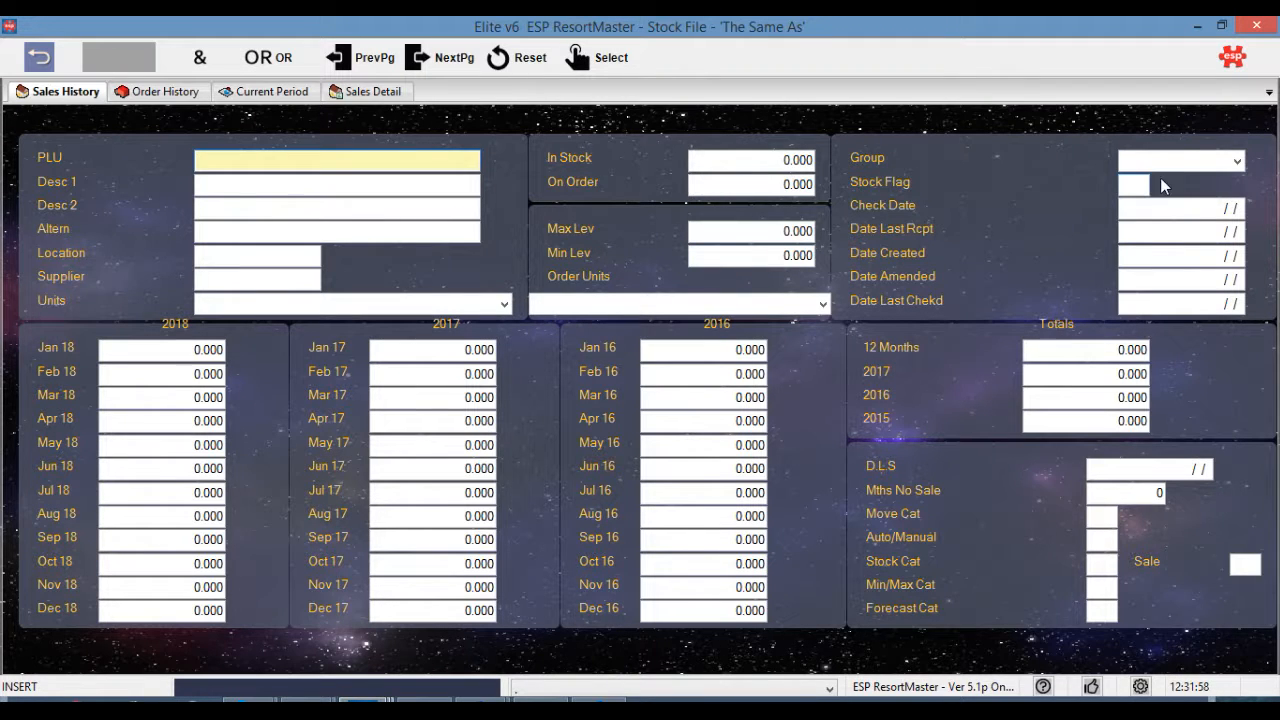
Step: Define 'The Same As' selection criteria for stock group Draugh OR stock group WineRd, closing the second criterion with AND
left_click(1238, 161)
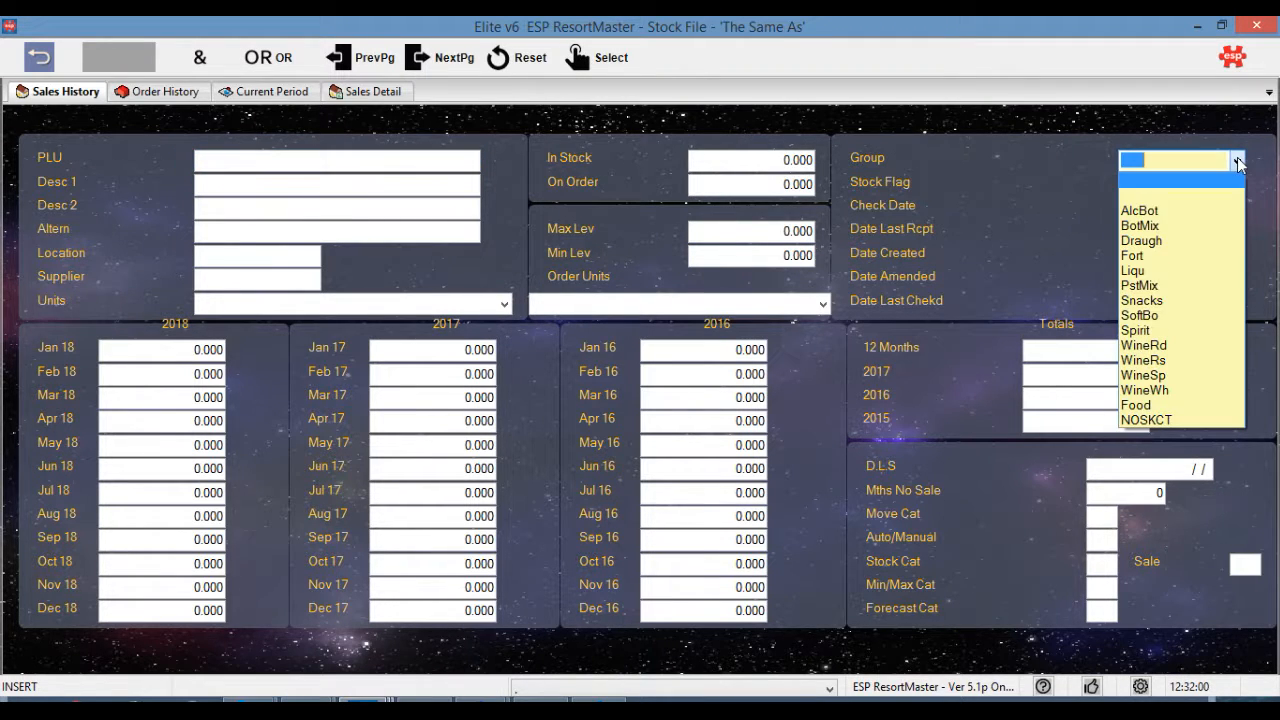
left_click(1221, 240)
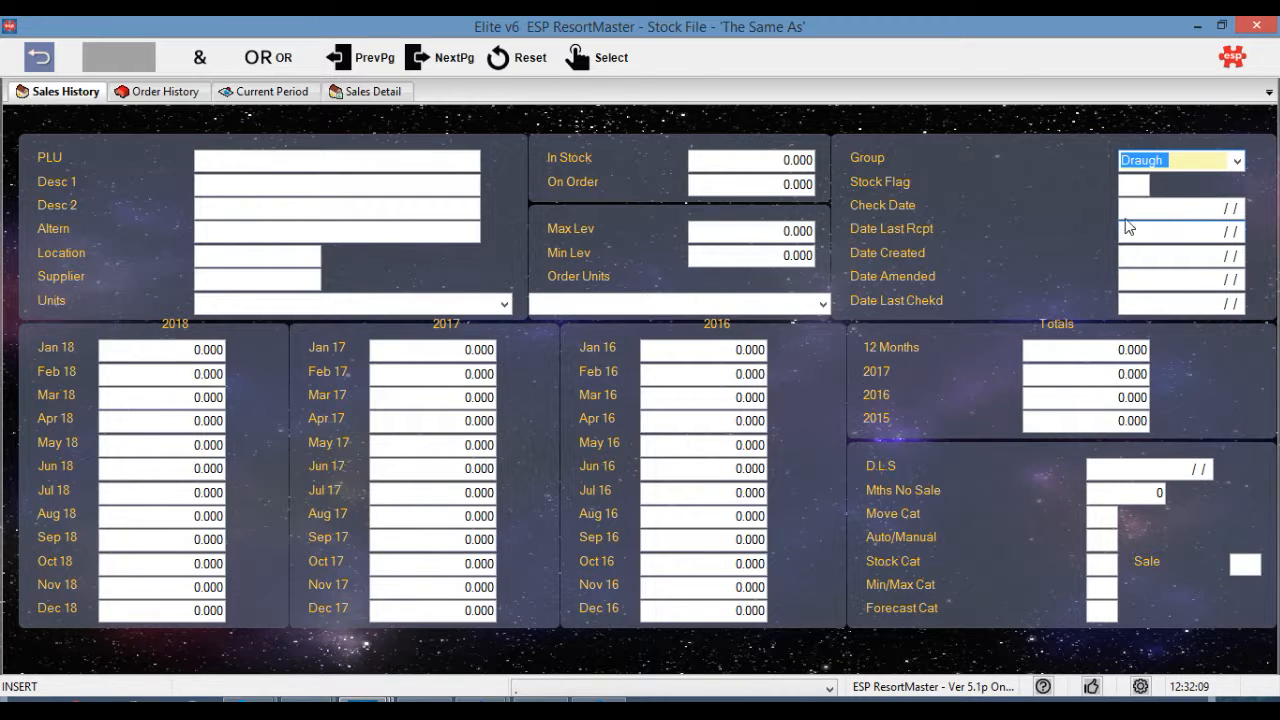
left_click(263, 62)
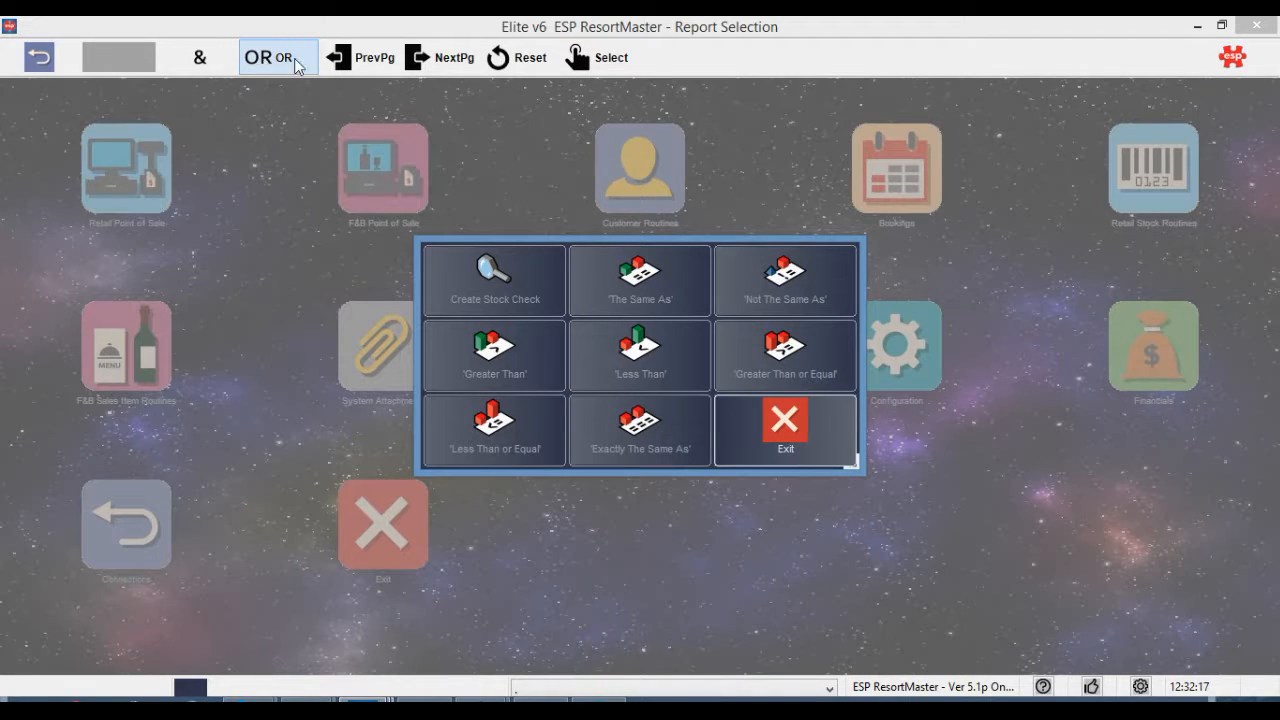
left_click(626, 268)
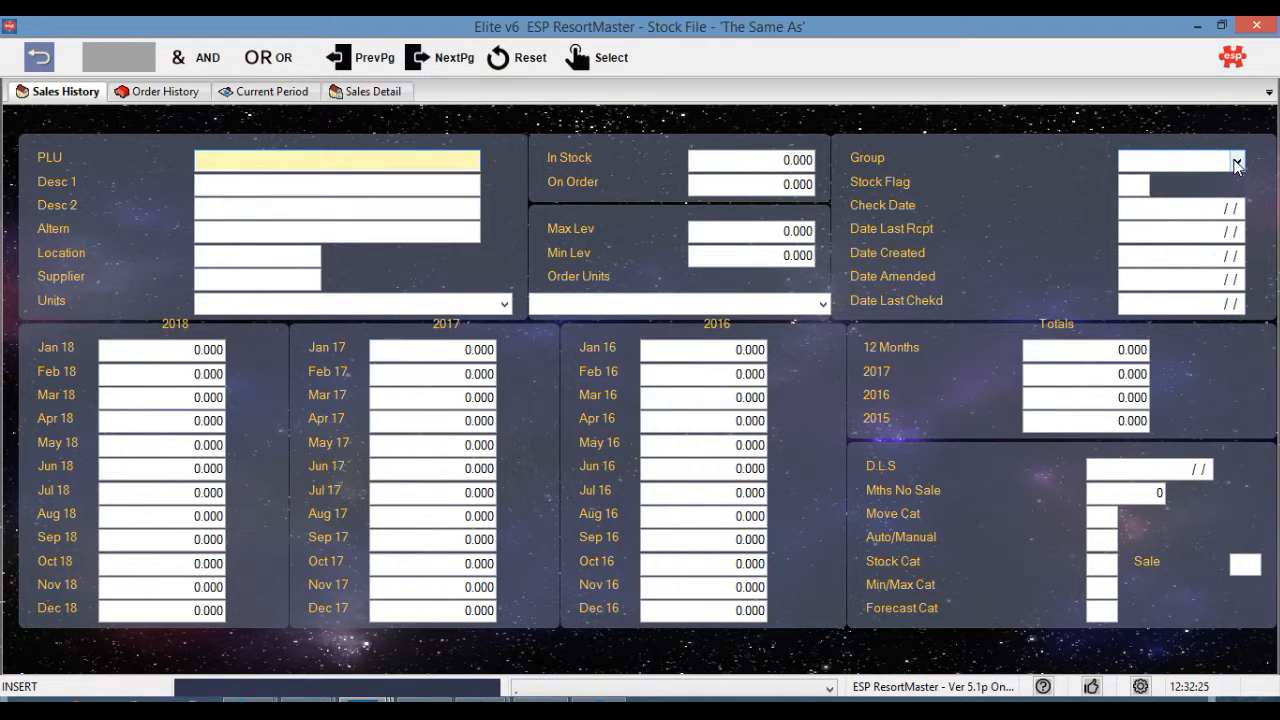
left_click(1237, 162)
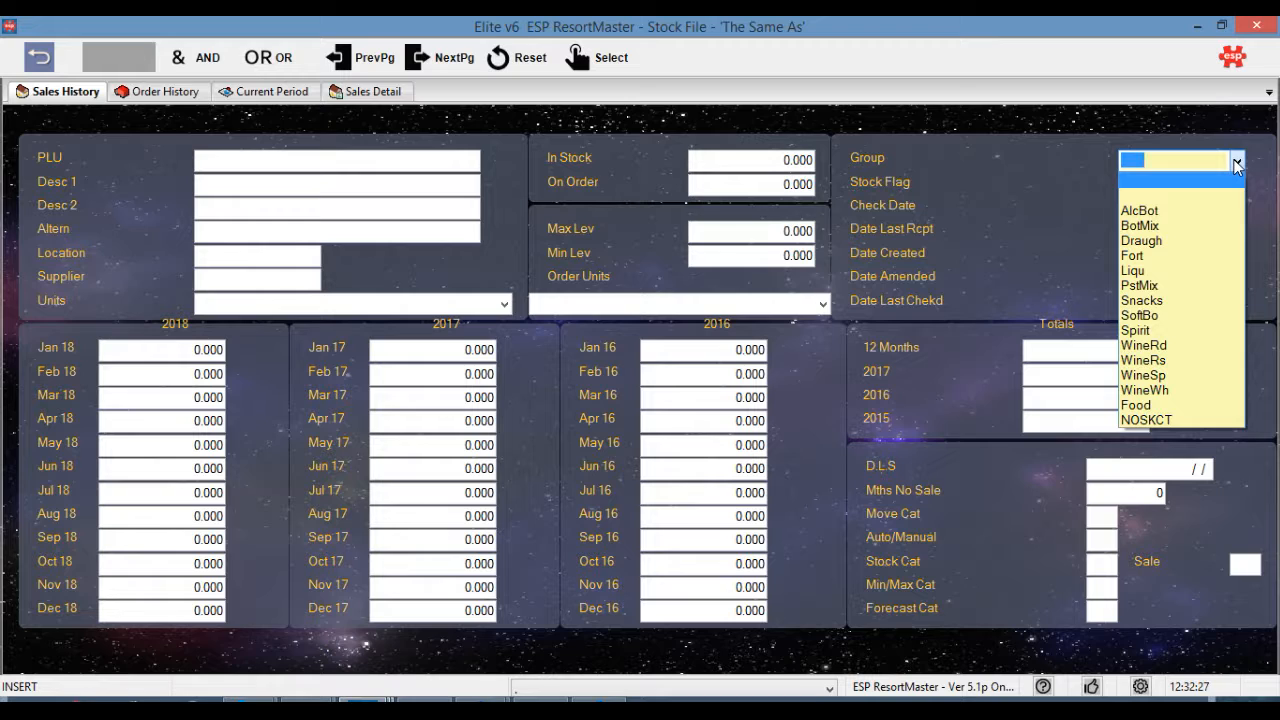
left_click(1189, 346)
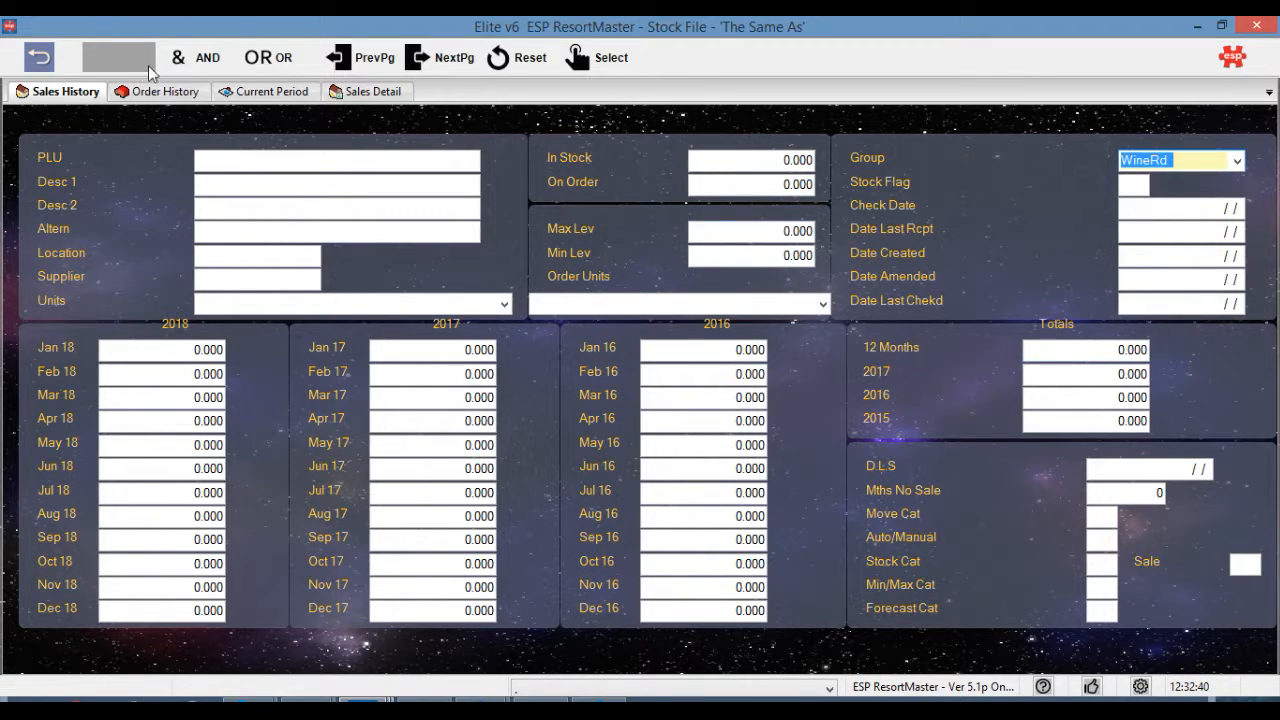
left_click(204, 60)
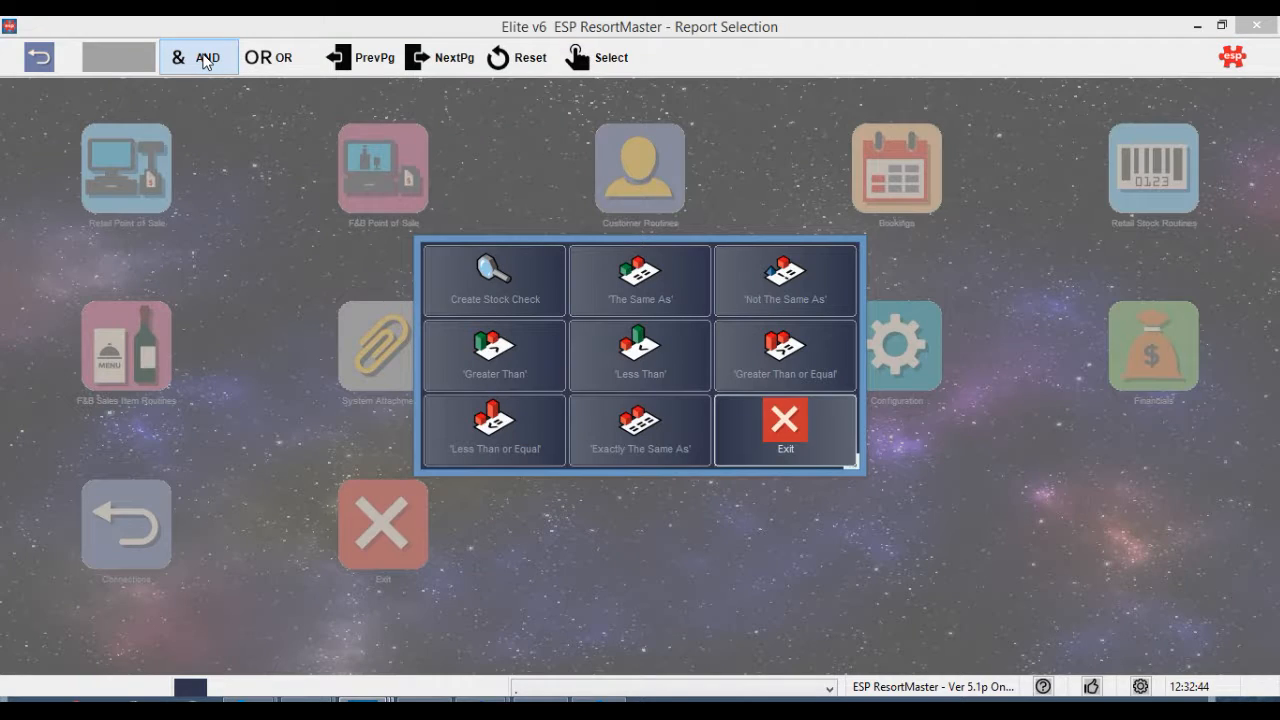
Step: Create the stock check from the selection criteria and run Print Check Sheets
left_click(471, 266)
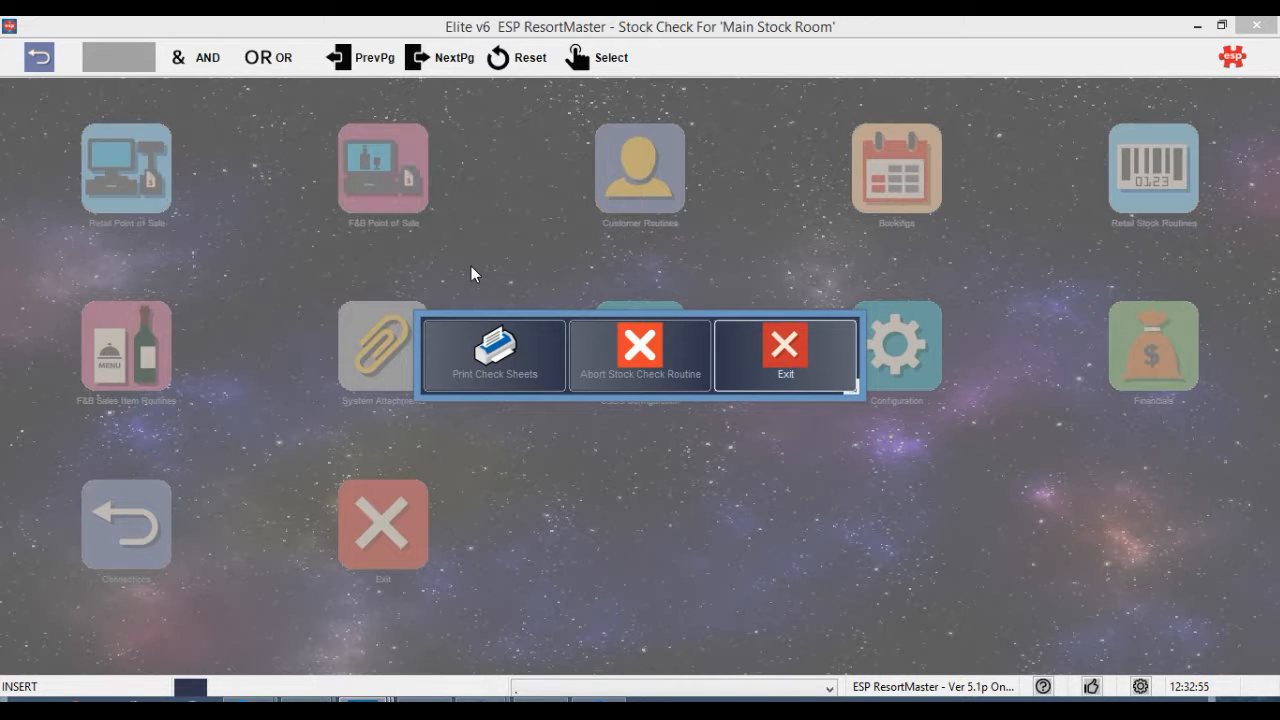
left_click(497, 374)
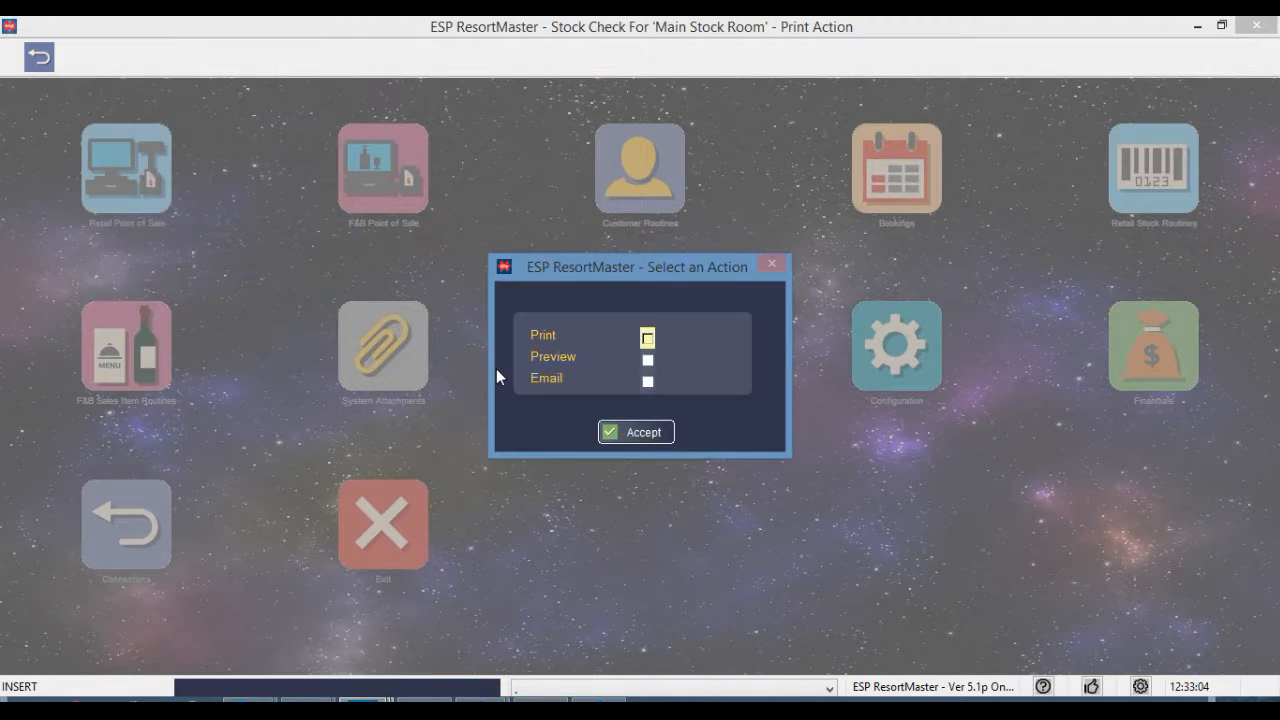
left_click(619, 432)
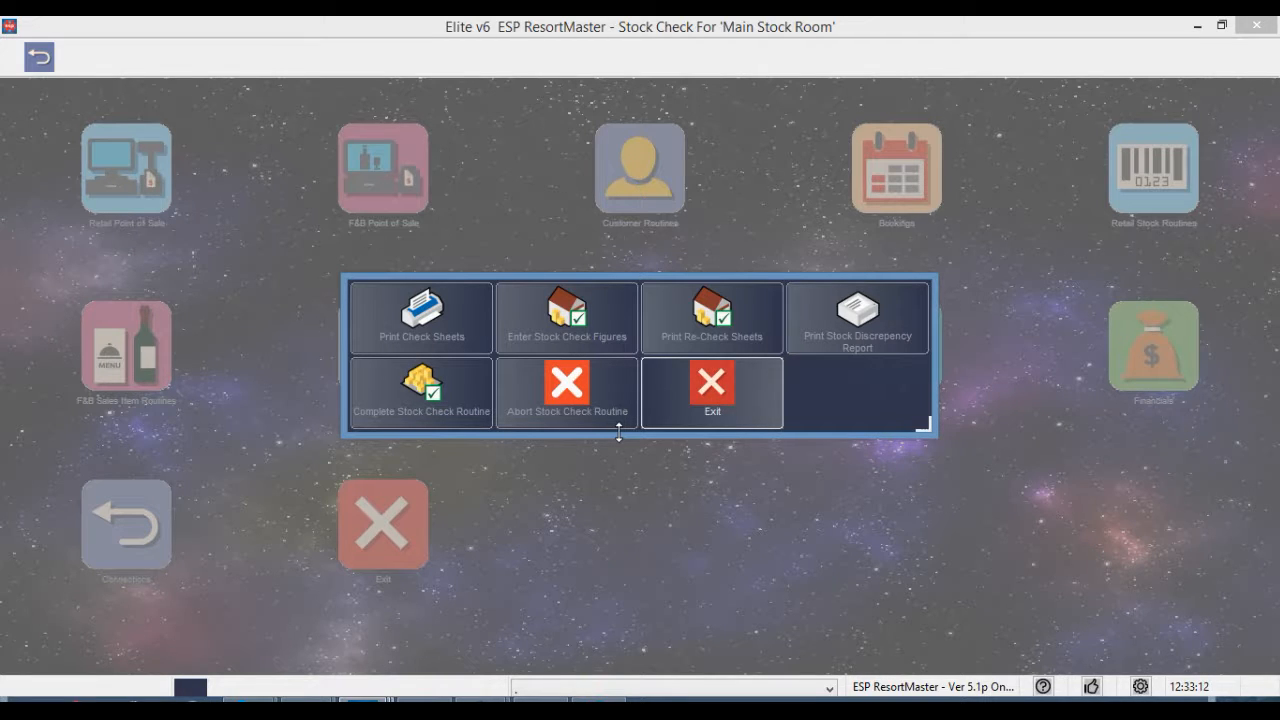
Step: Enter stock take counts of 11 gallons for both CARLING and GUINESS, and advance to SAN MIGUEL
left_click(580, 327)
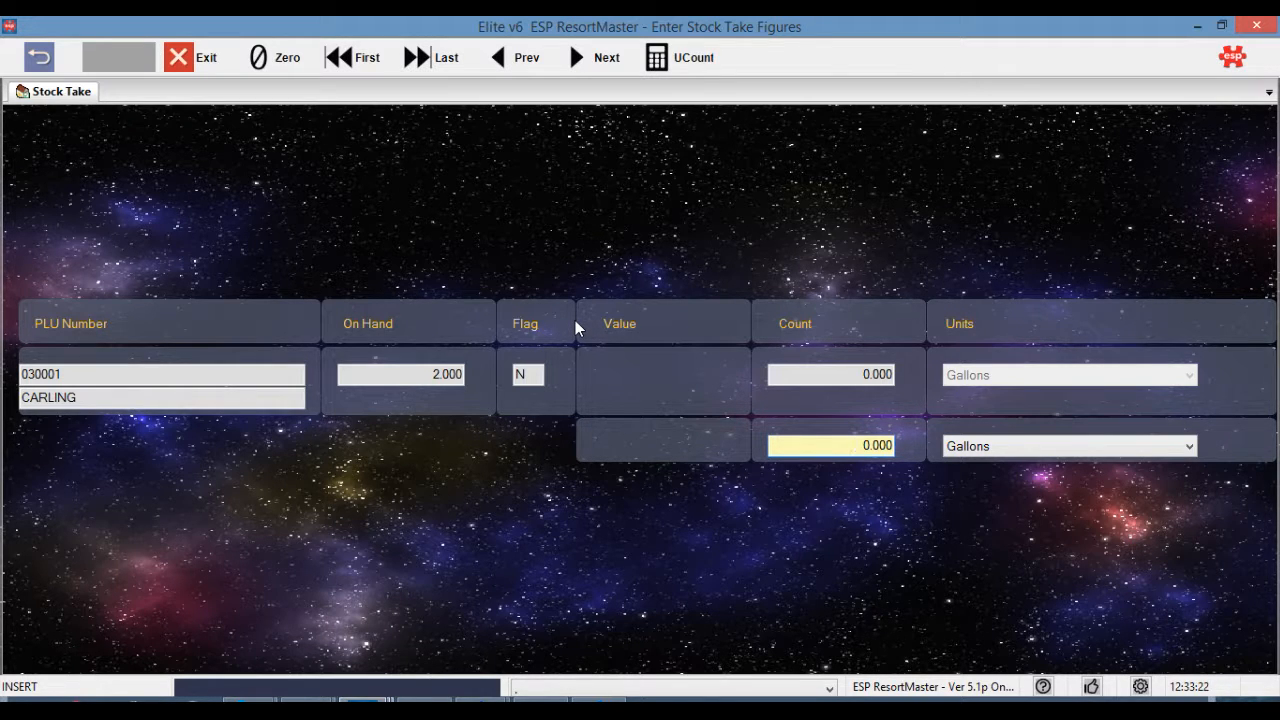
type("11")
key("Return")
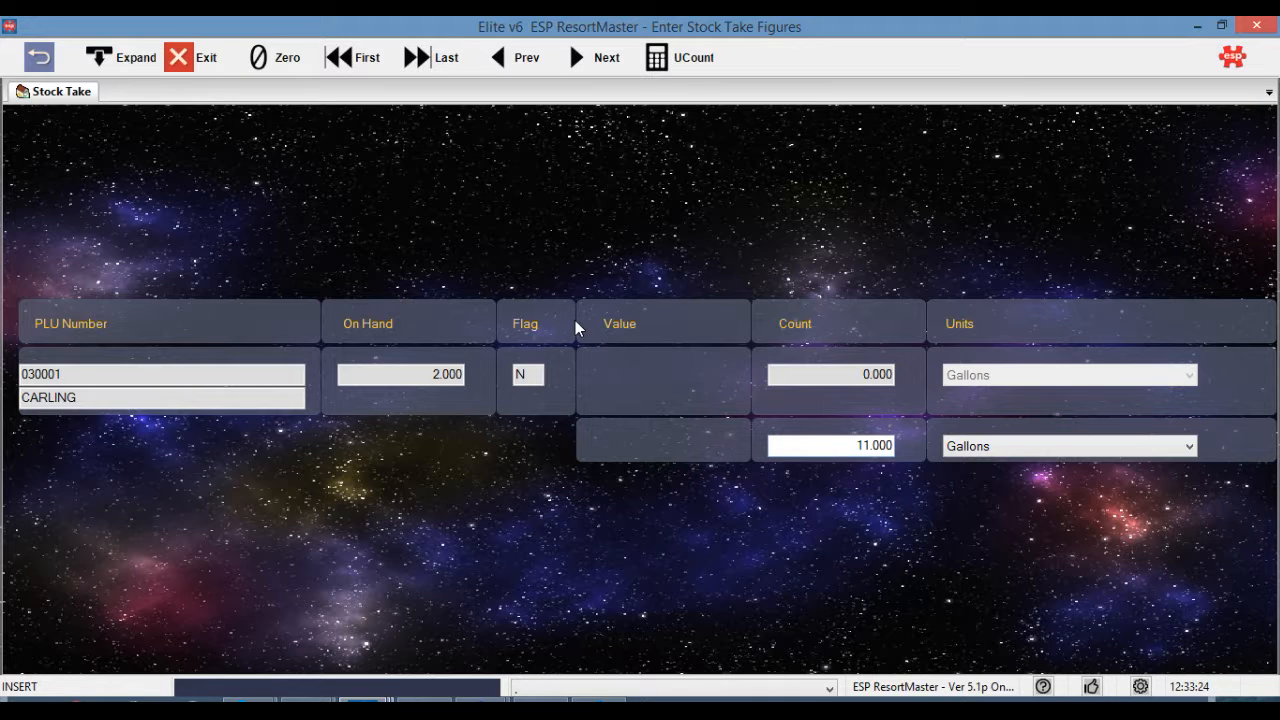
left_click(596, 60)
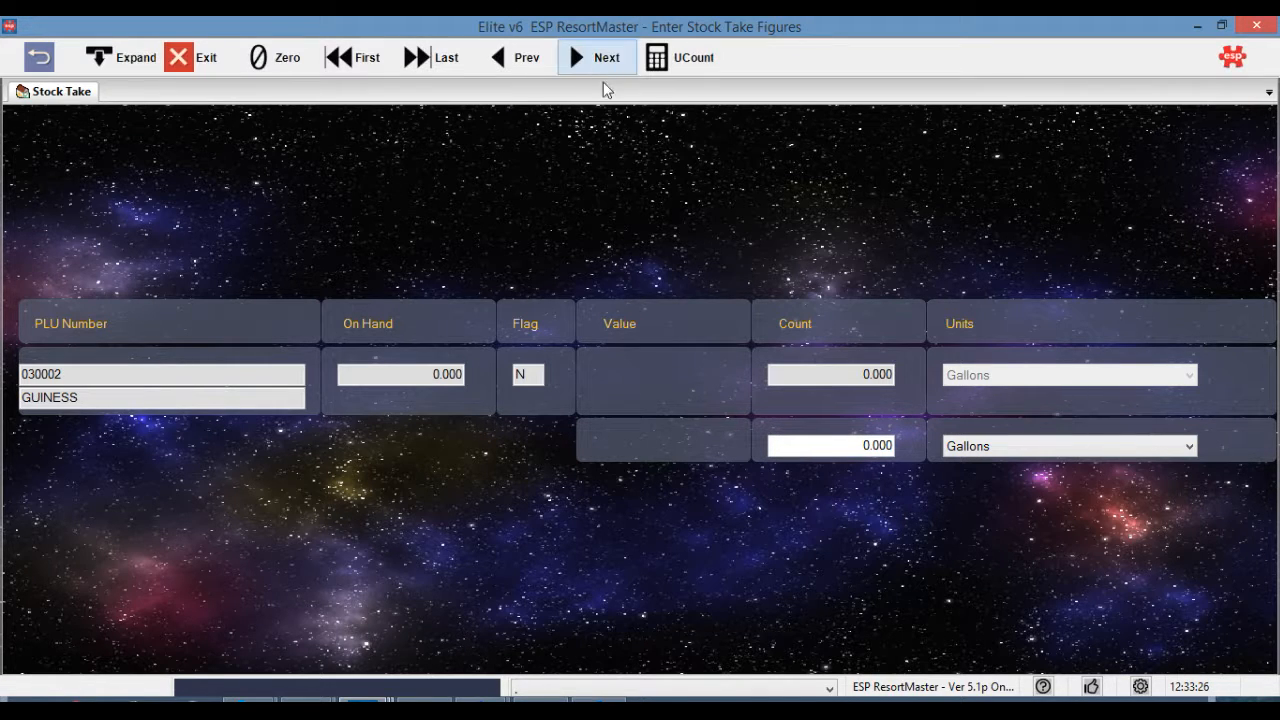
type("11")
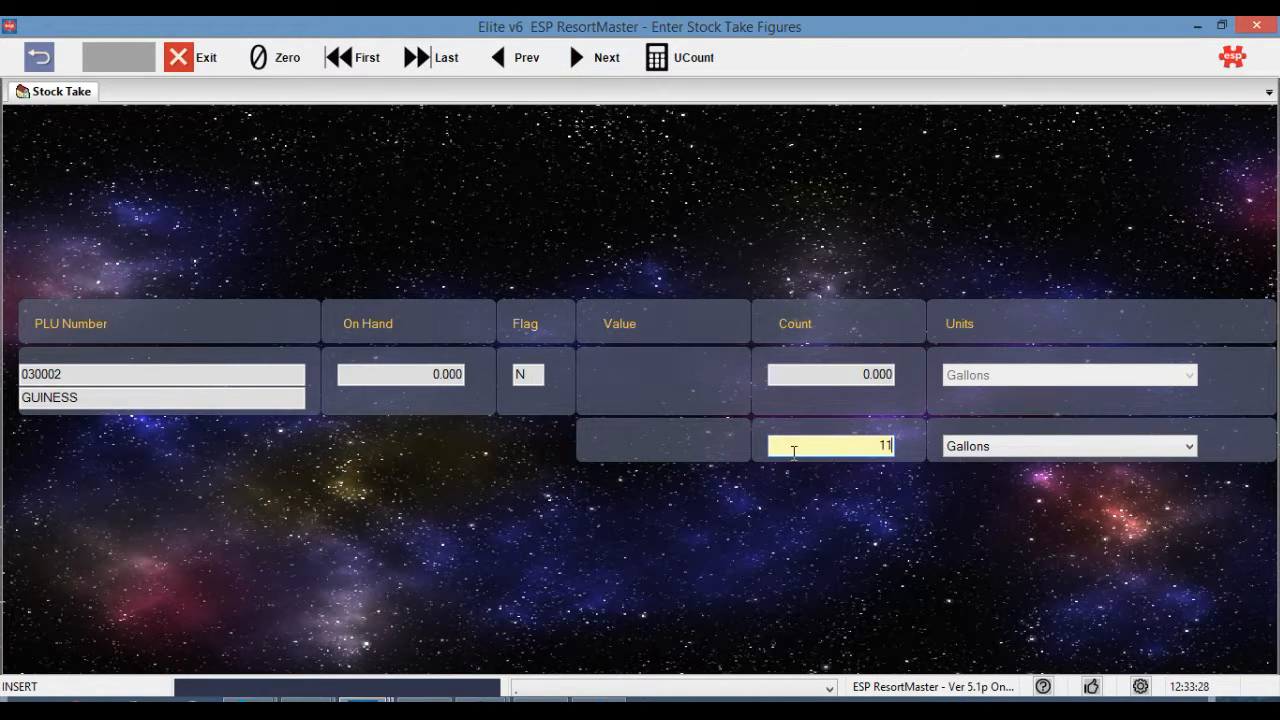
key("Return")
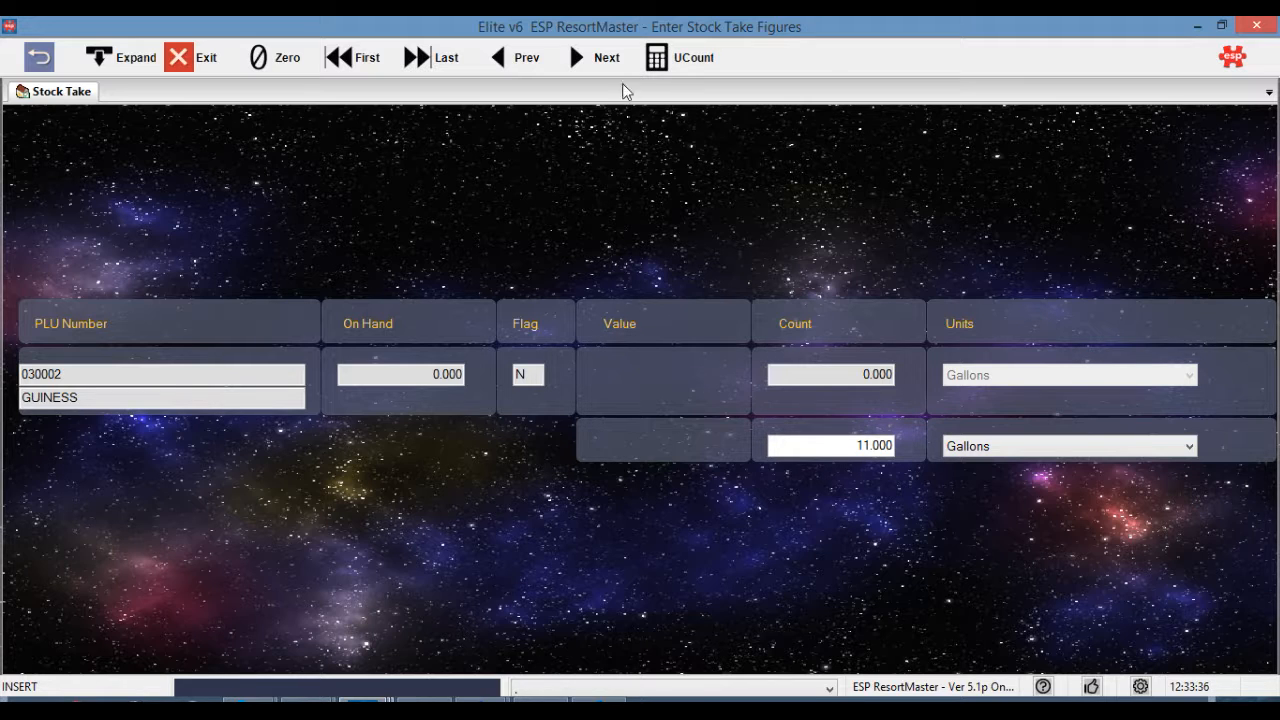
left_click(600, 62)
left_click(511, 62)
left_click(597, 68)
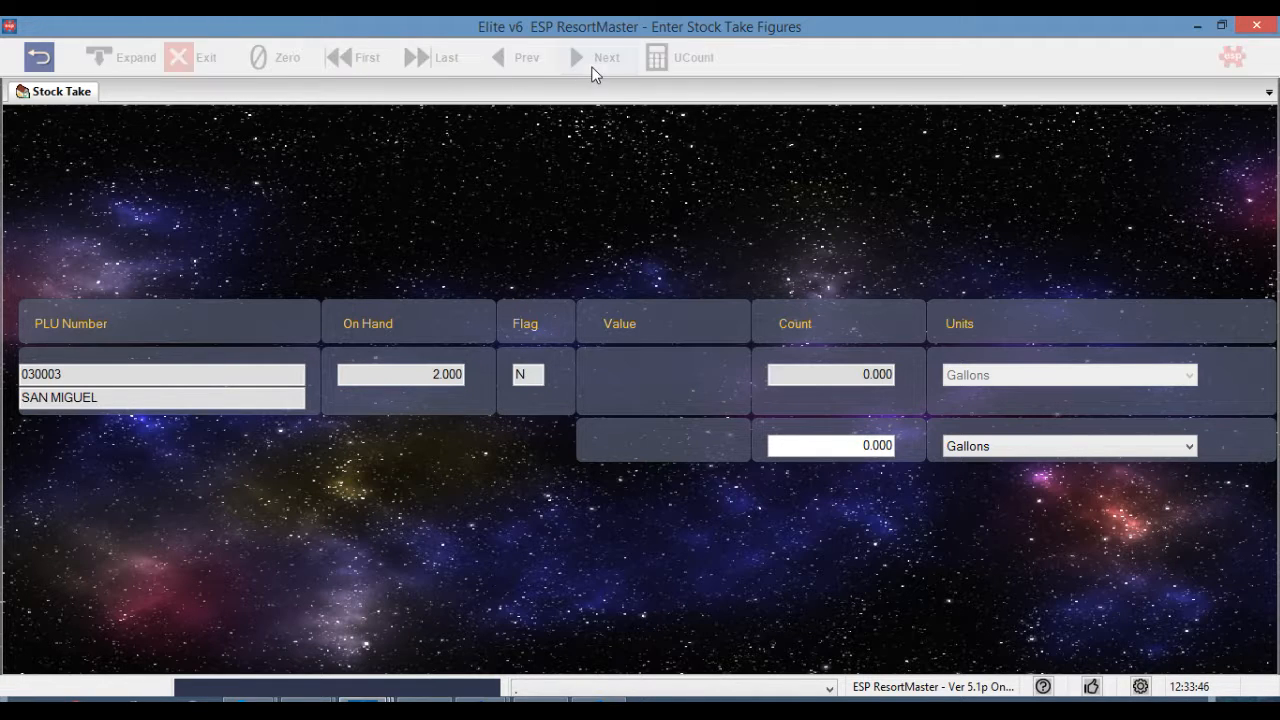
Step: Zero the stock take count for SAN MIGUEL and move on to CANYON ROAD
left_click(800, 448)
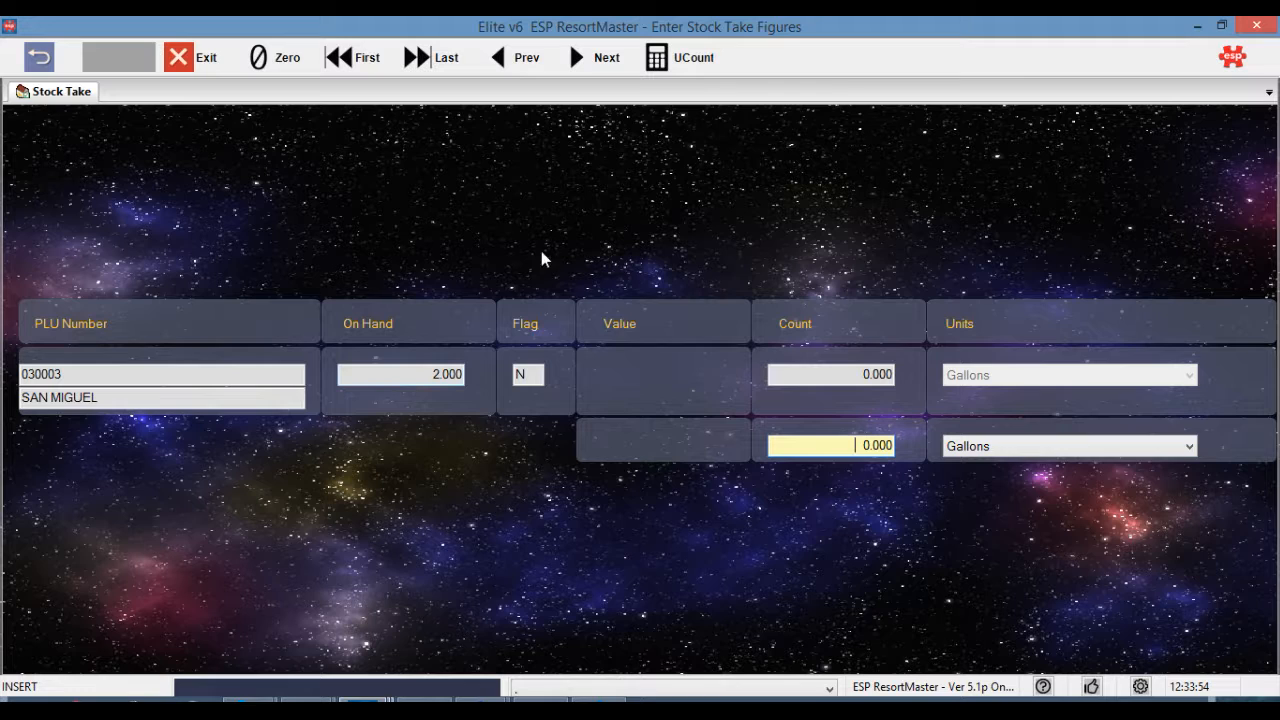
left_click(271, 62)
left_click(602, 60)
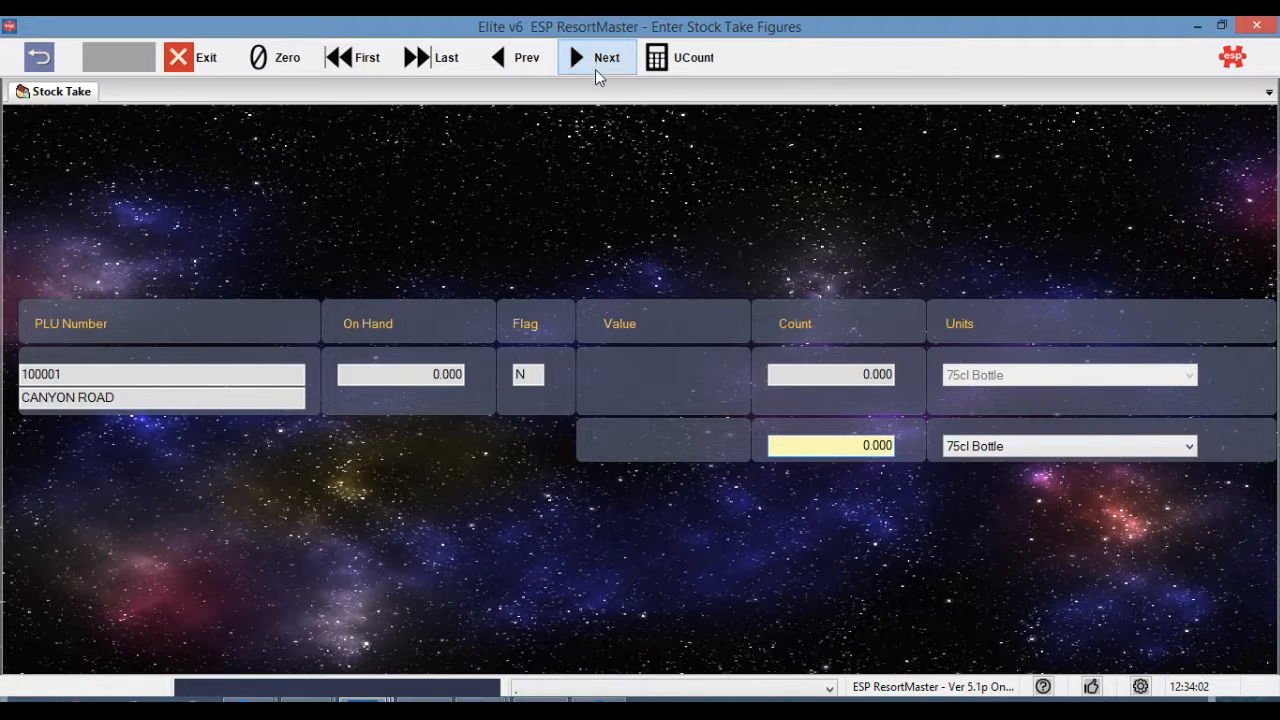
Step: Record a count of 2 for each of CANYON ROAD, OB PINOT NOIR and CAMPO RIOJA, and leave figure entry
type("2")
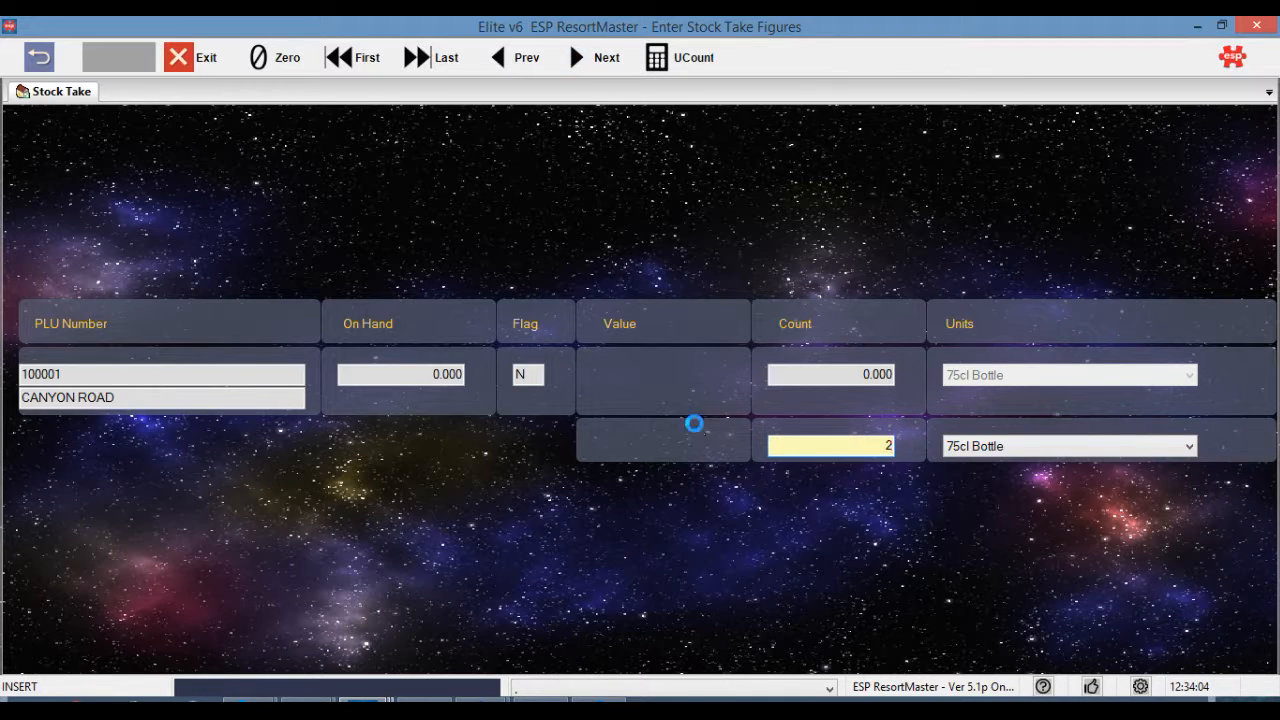
key("Return")
left_click(590, 58)
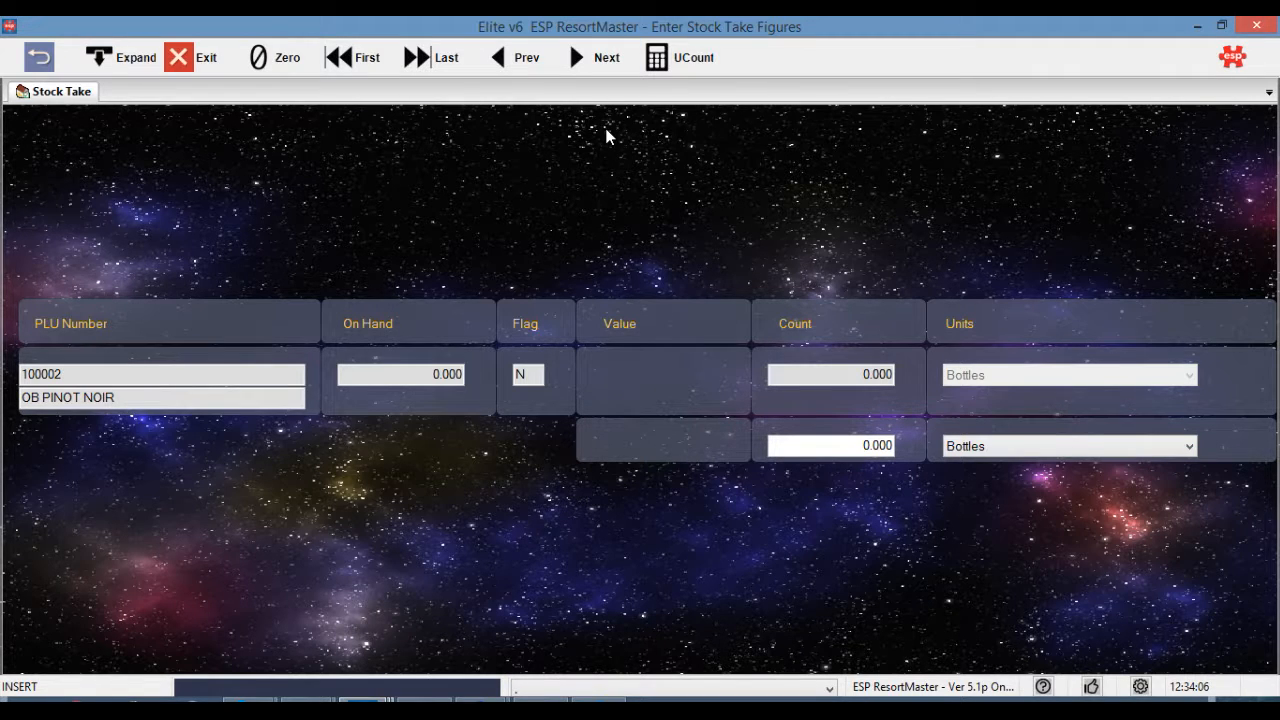
left_click(586, 57)
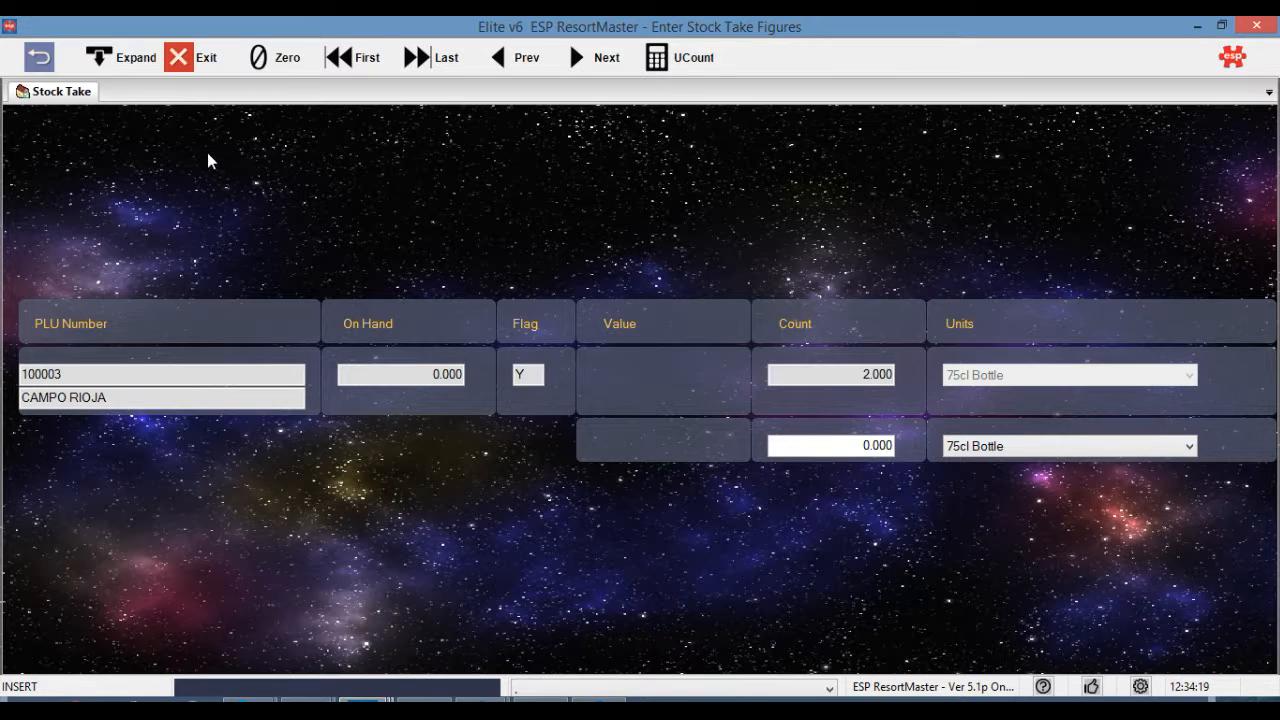
left_click(178, 58)
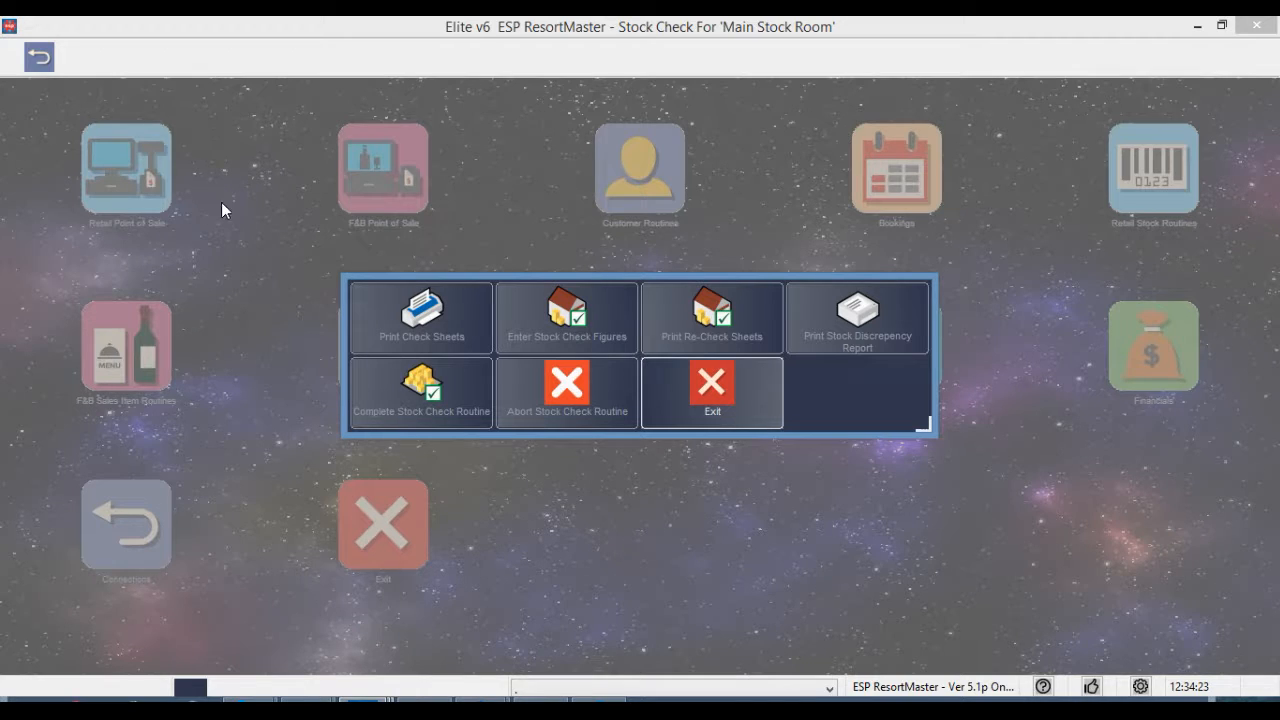
Step: Print the re-check sheets and enter re-check counts of 2 for CARLING, GUINESS and SAN MIGUEL
left_click(705, 338)
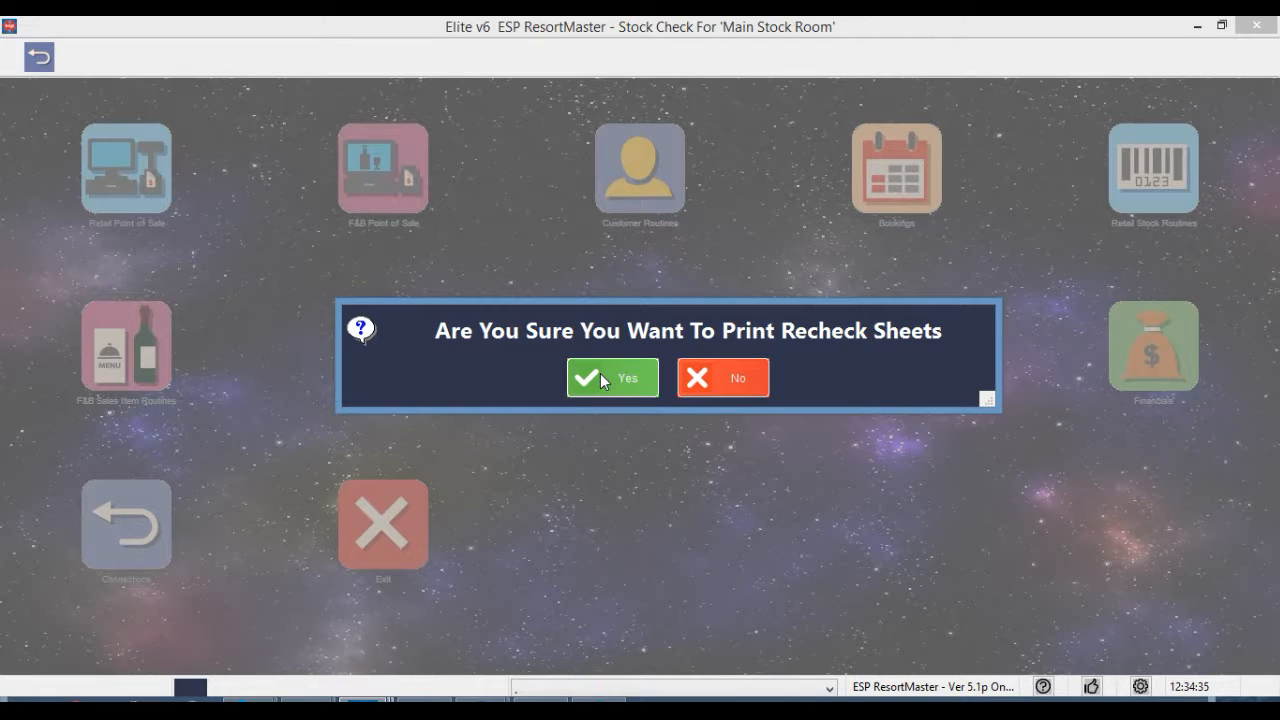
left_click(600, 374)
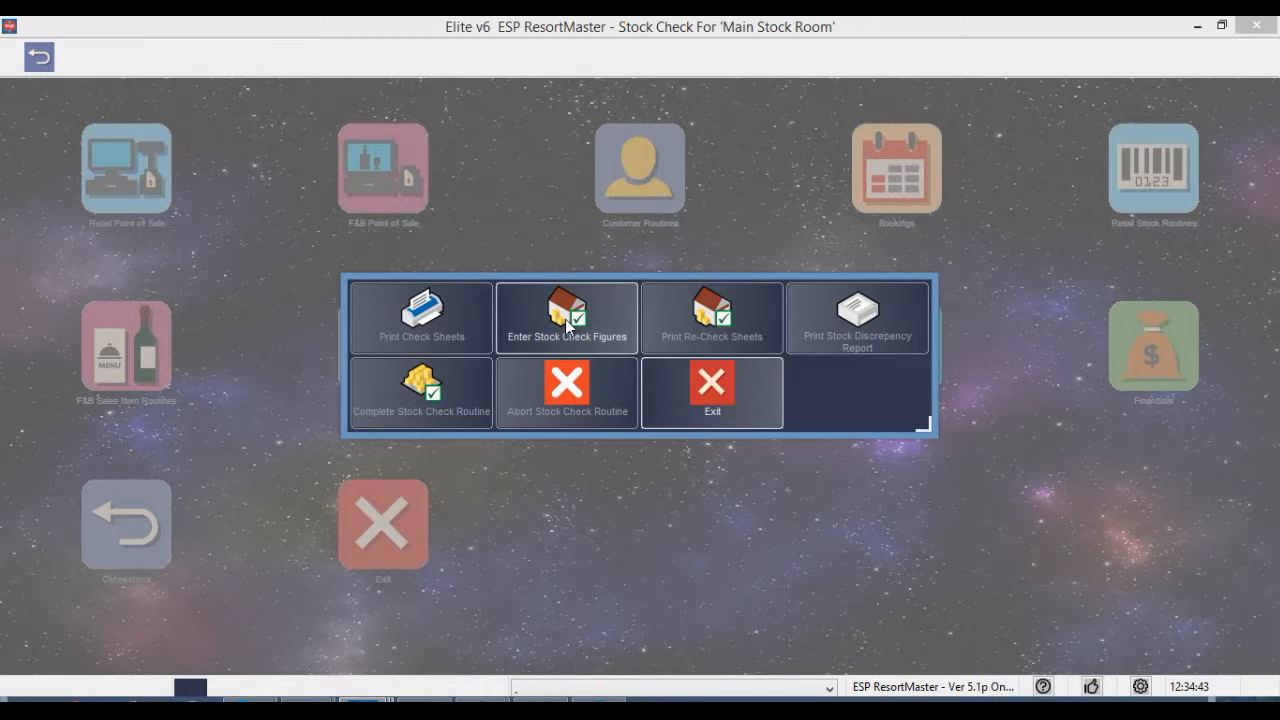
left_click(565, 319)
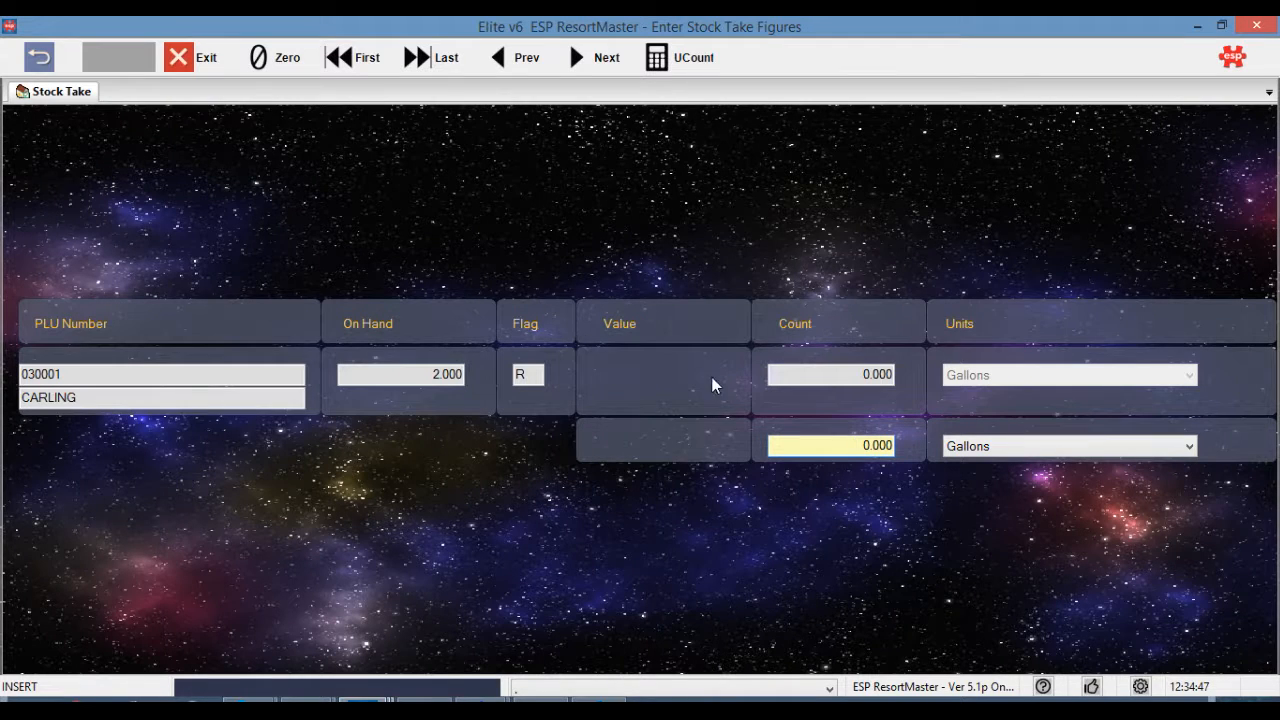
type("2")
left_click(609, 57)
type("2")
left_click(610, 60)
left_click(526, 60)
left_click(590, 64)
left_click(193, 60)
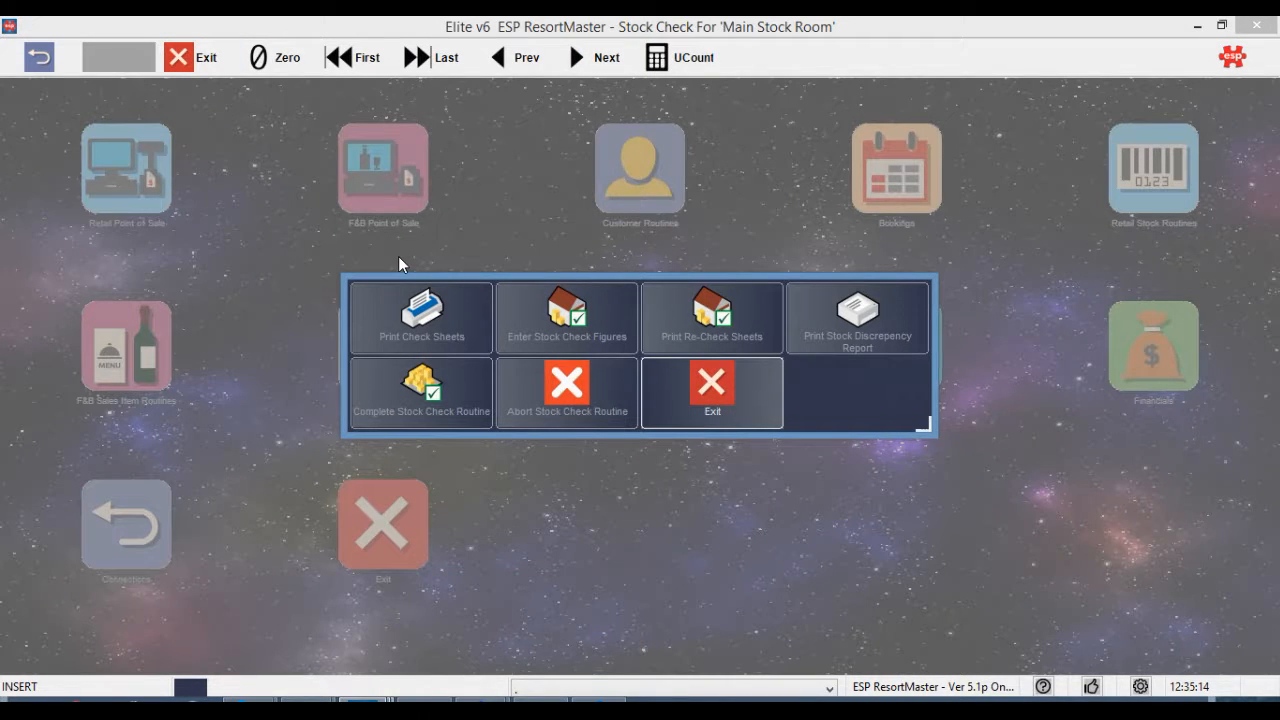
Step: Preview the Stock Discrepancy Report for the Main Stock Room and close it after review
left_click(842, 323)
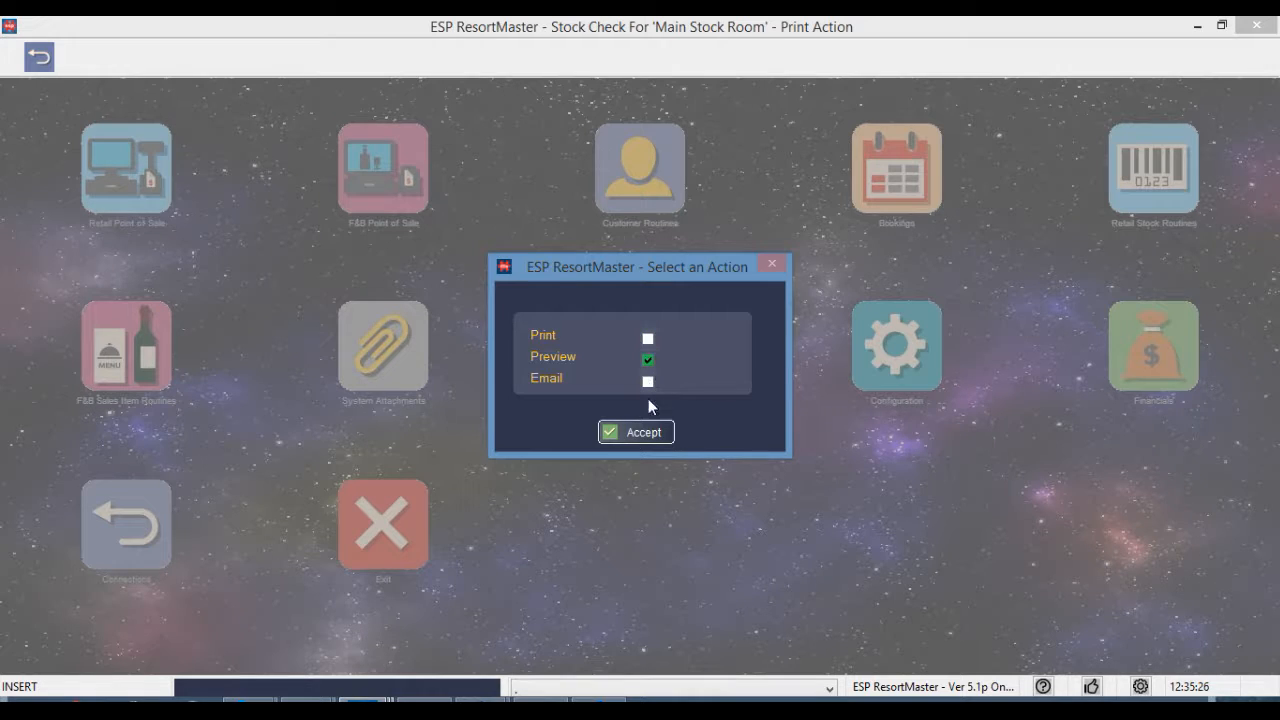
left_click(637, 433)
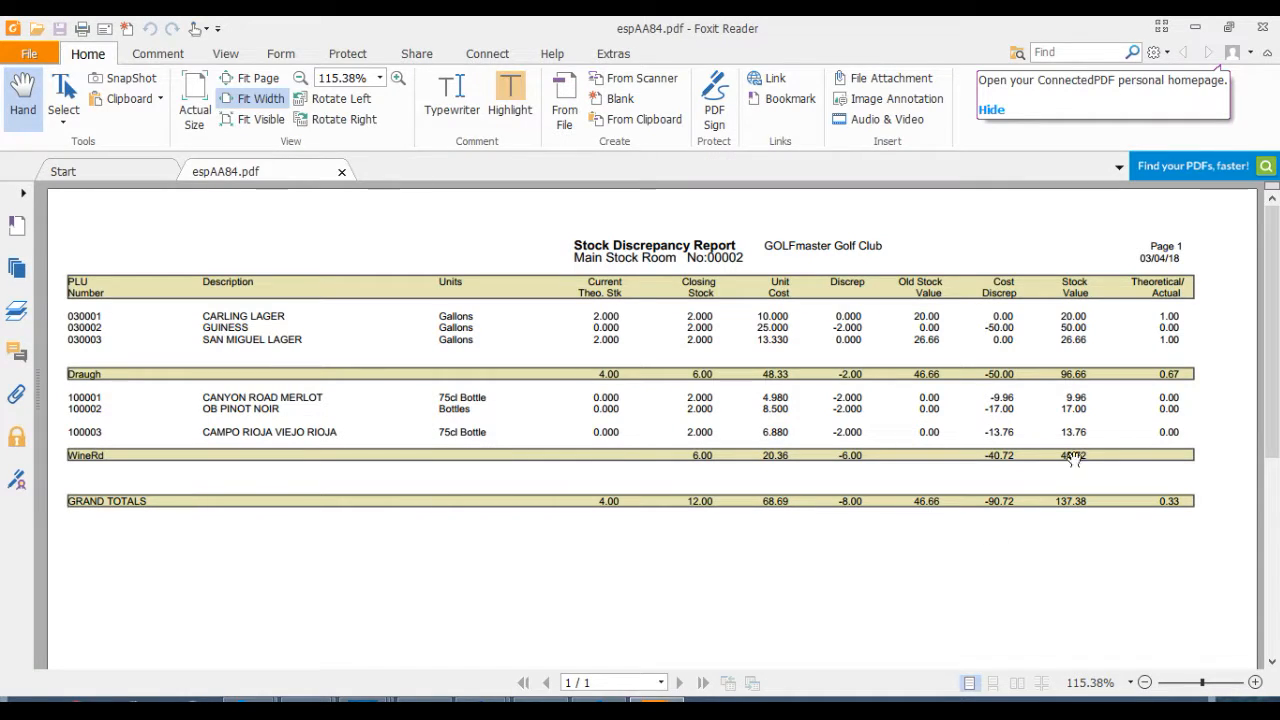
left_click(1257, 27)
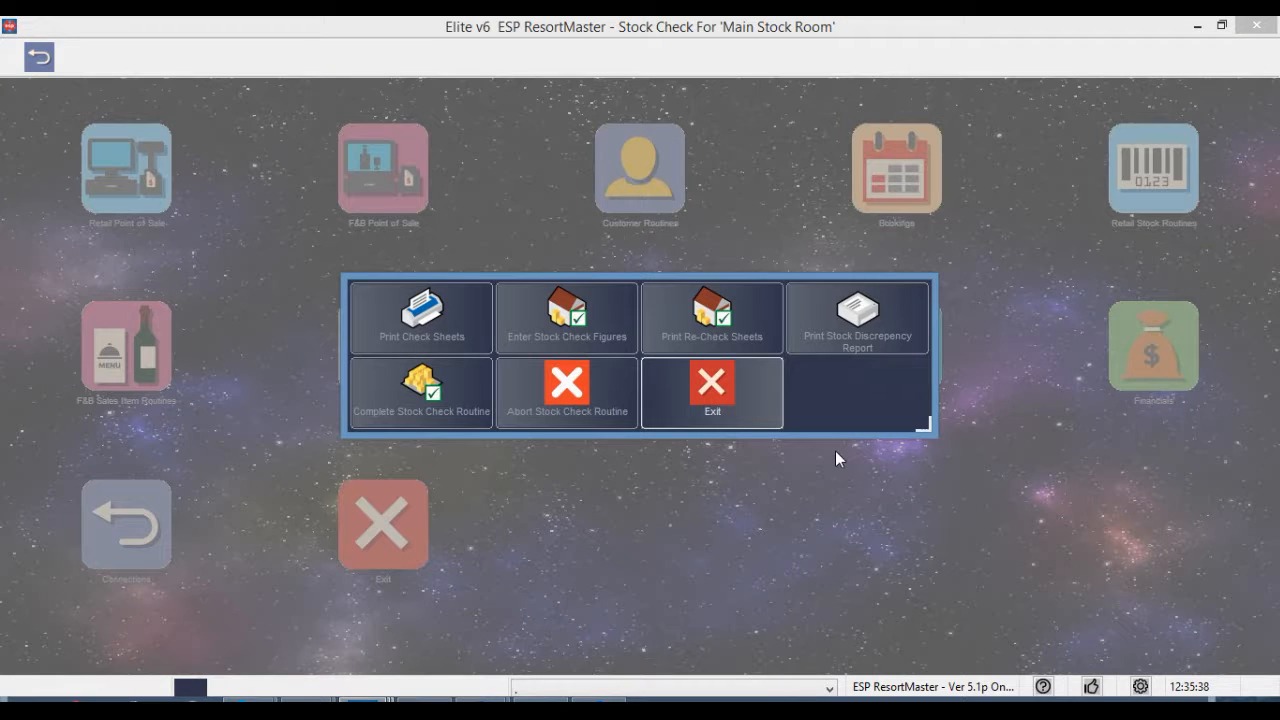
Step: Complete the Main Stock Room stock check, accepting the stock take statistics and confirming that the discrepancy report has been printed
left_click(416, 400)
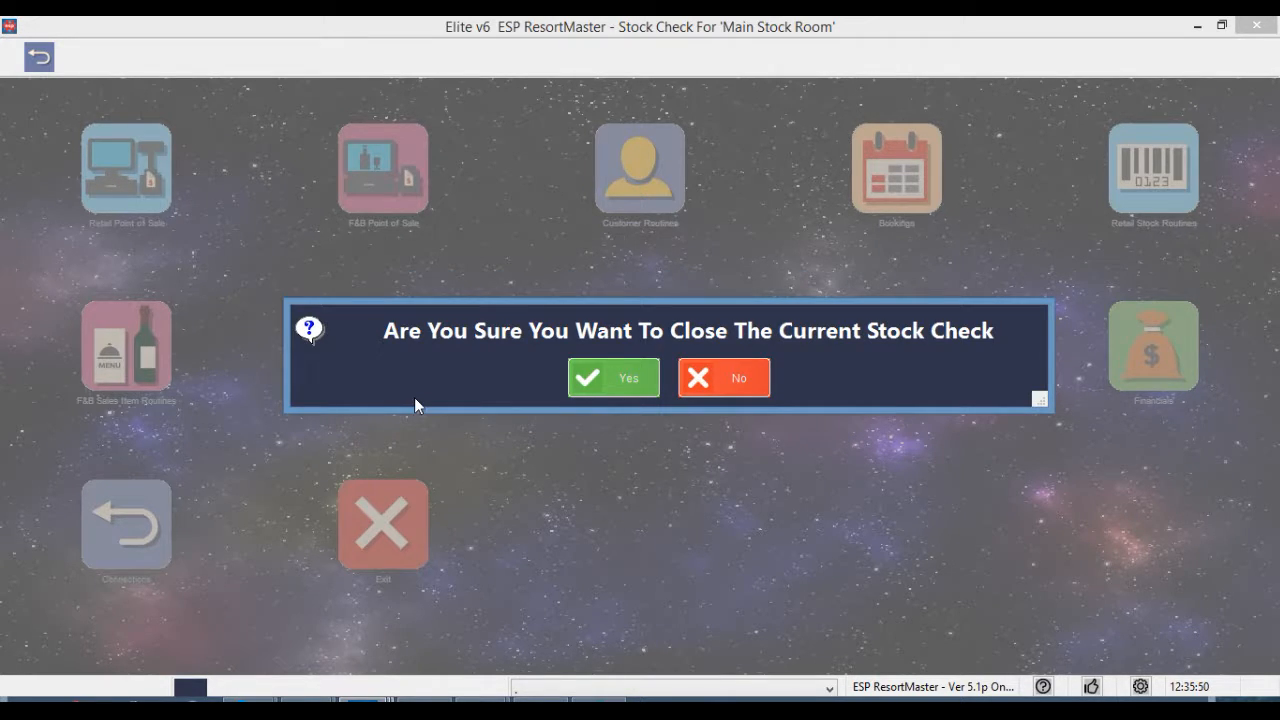
left_click(613, 377)
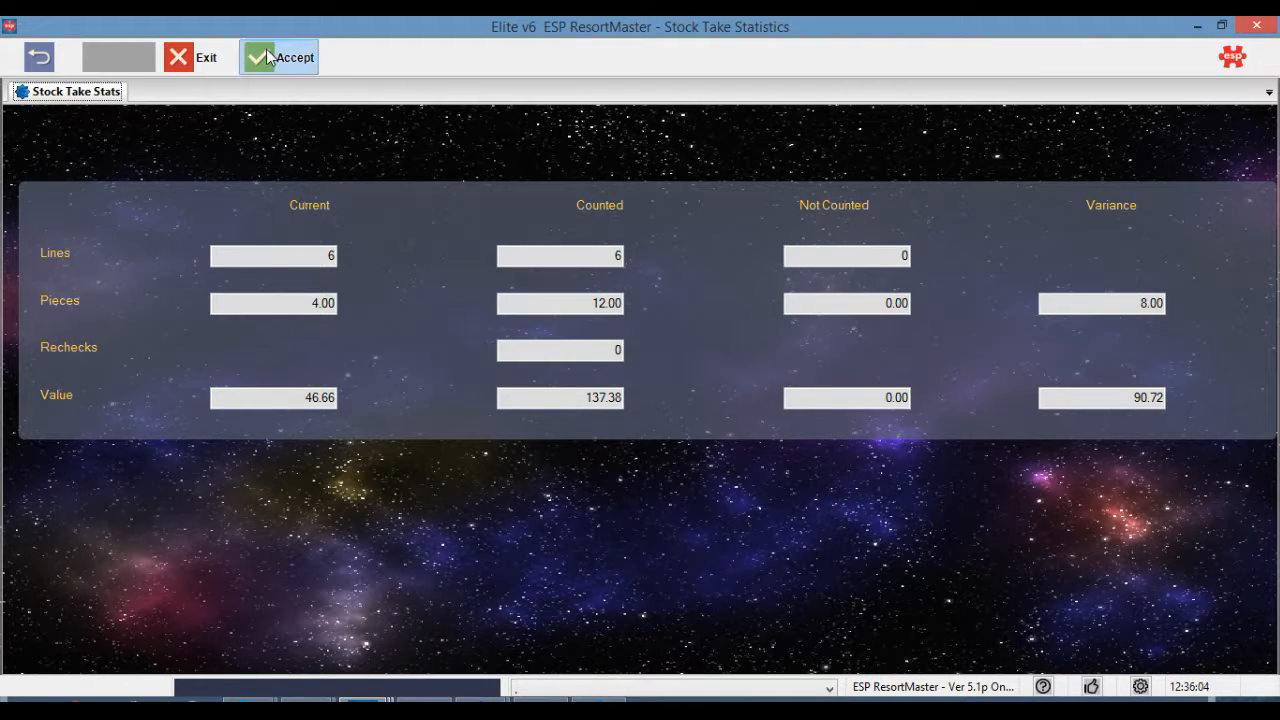
left_click(267, 57)
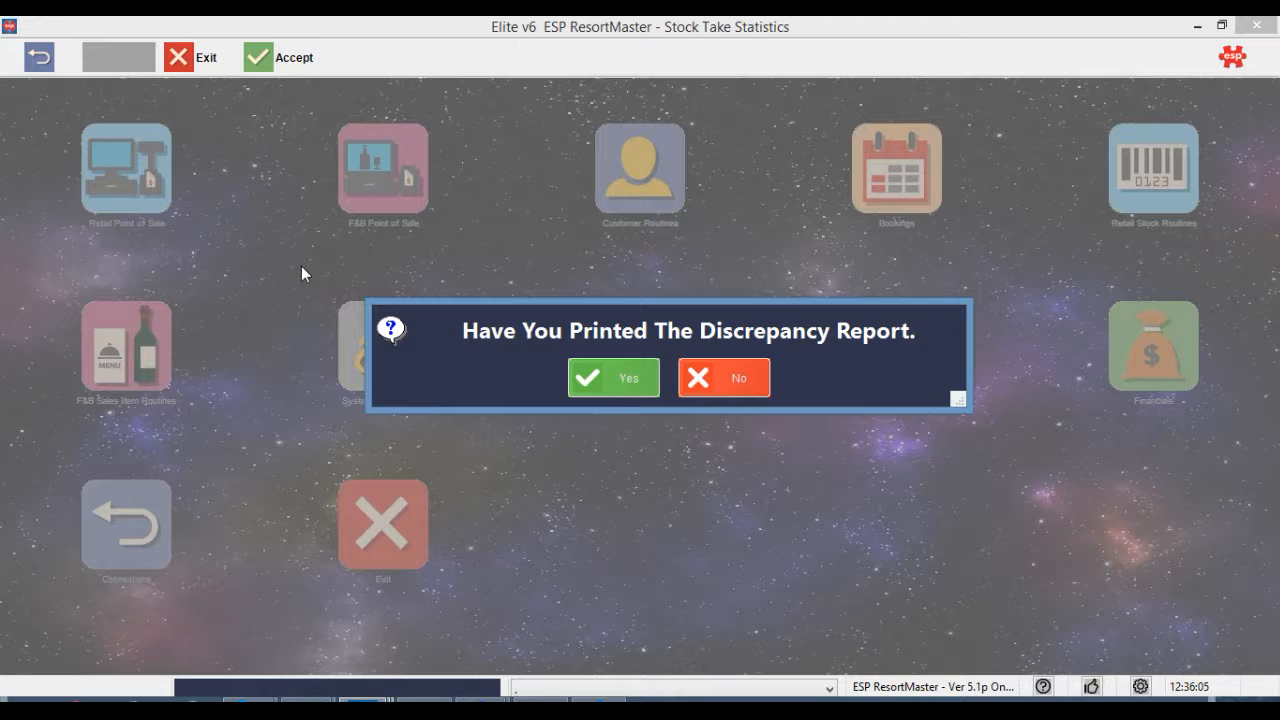
left_click(599, 383)
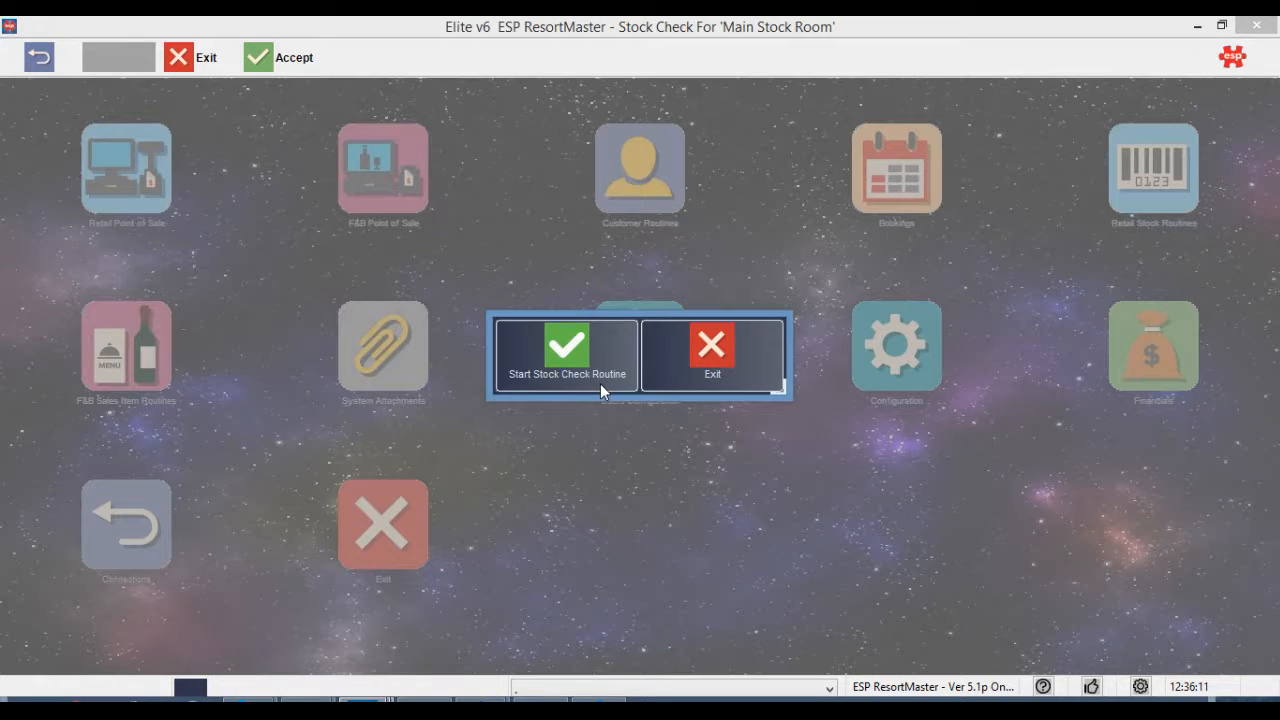
Step: Leave the Main Stock Room stock check and the stock check routines to return to the desktop
left_click(600, 383)
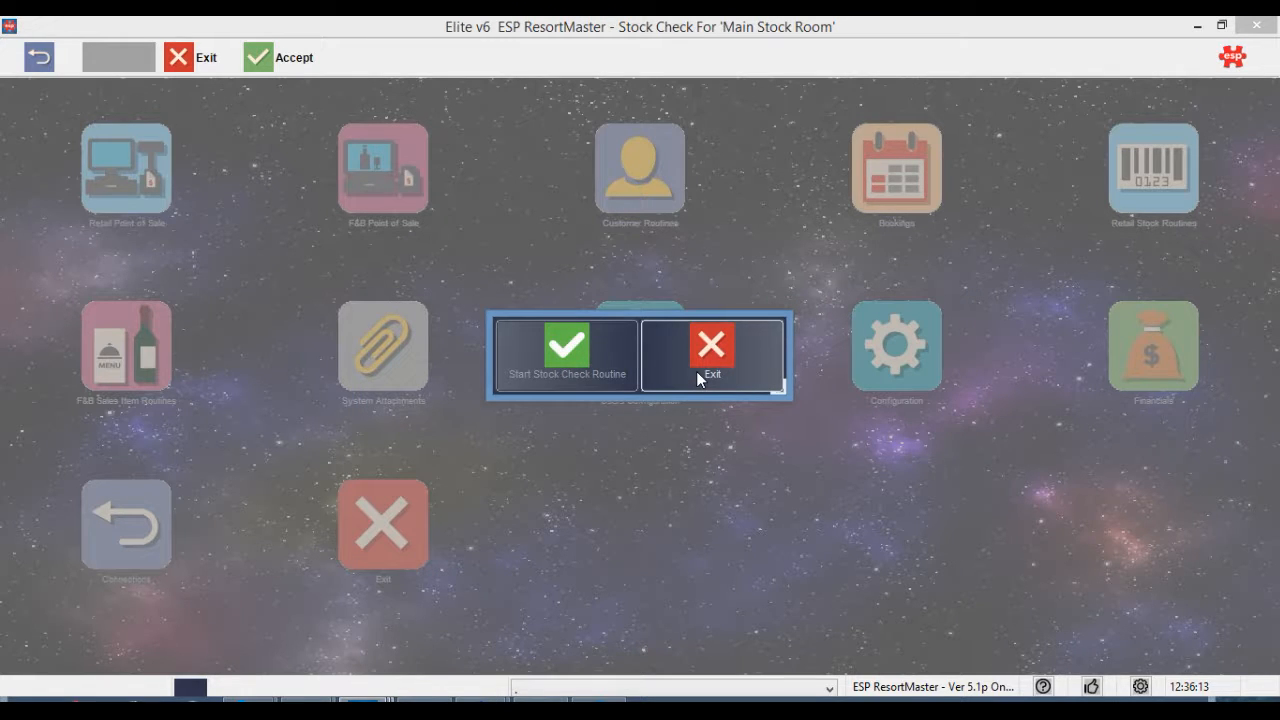
left_click(696, 371)
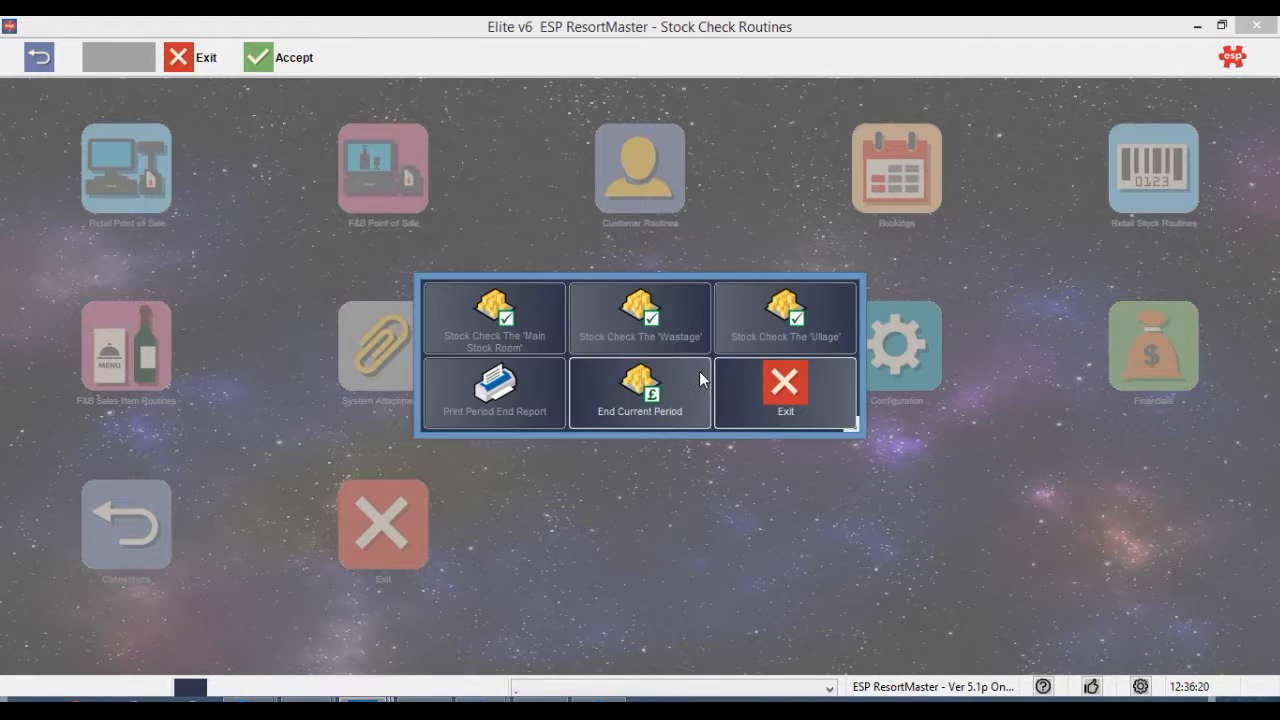
left_click(752, 386)
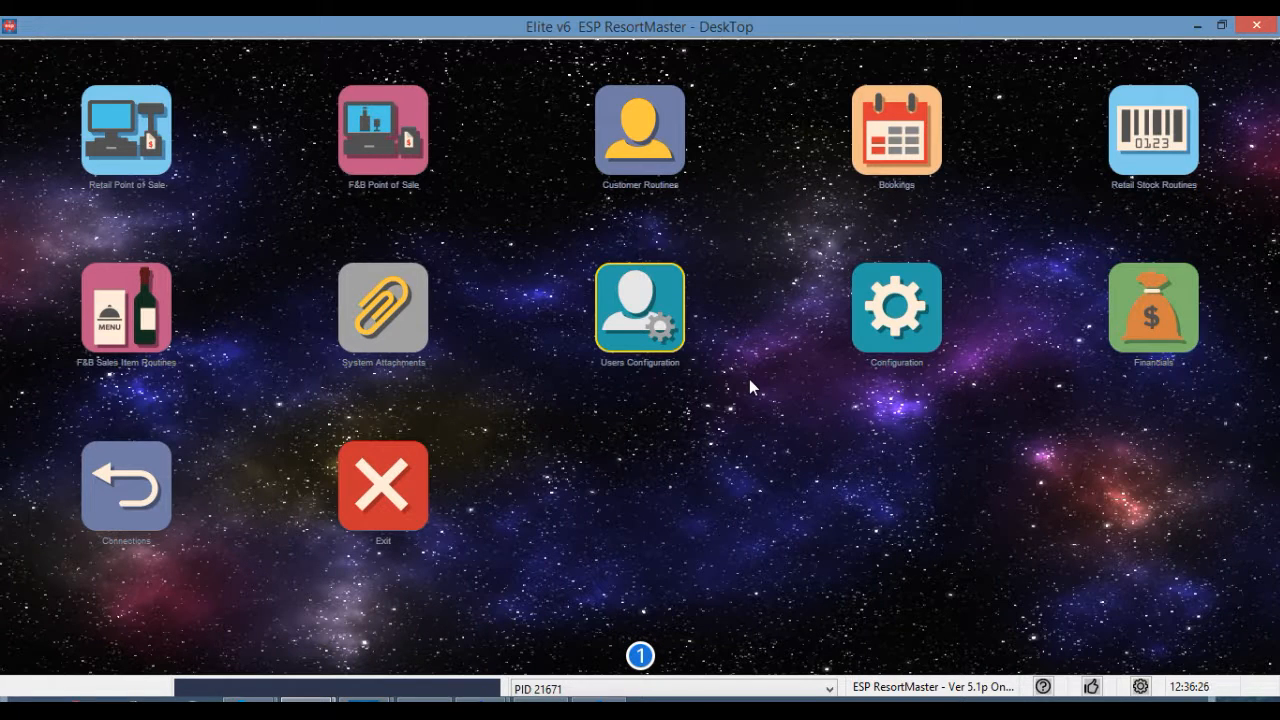